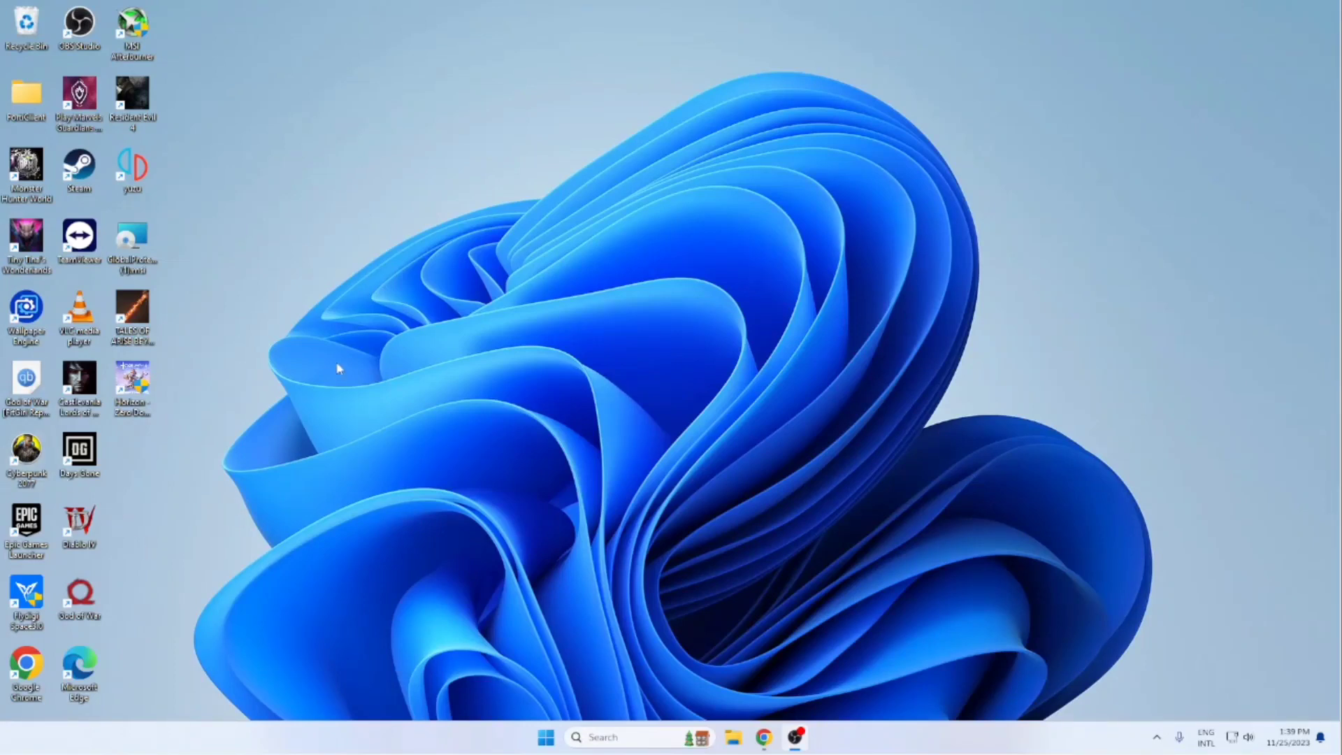
Search Google in a new Chrome window for Horizon Zero Dawn's Windows save file location
{"action": "right_click", "coordinate": [765, 737]}
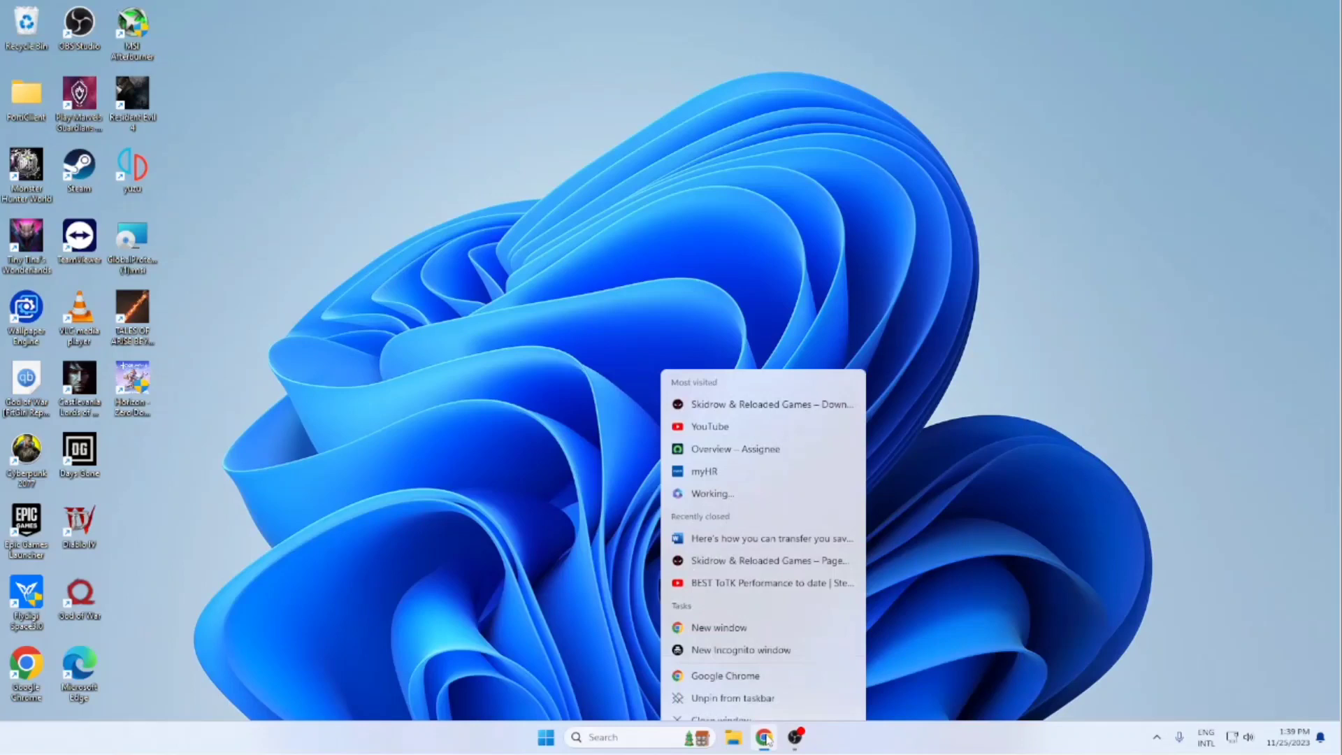
{"action": "left_click", "coordinate": [739, 653]}
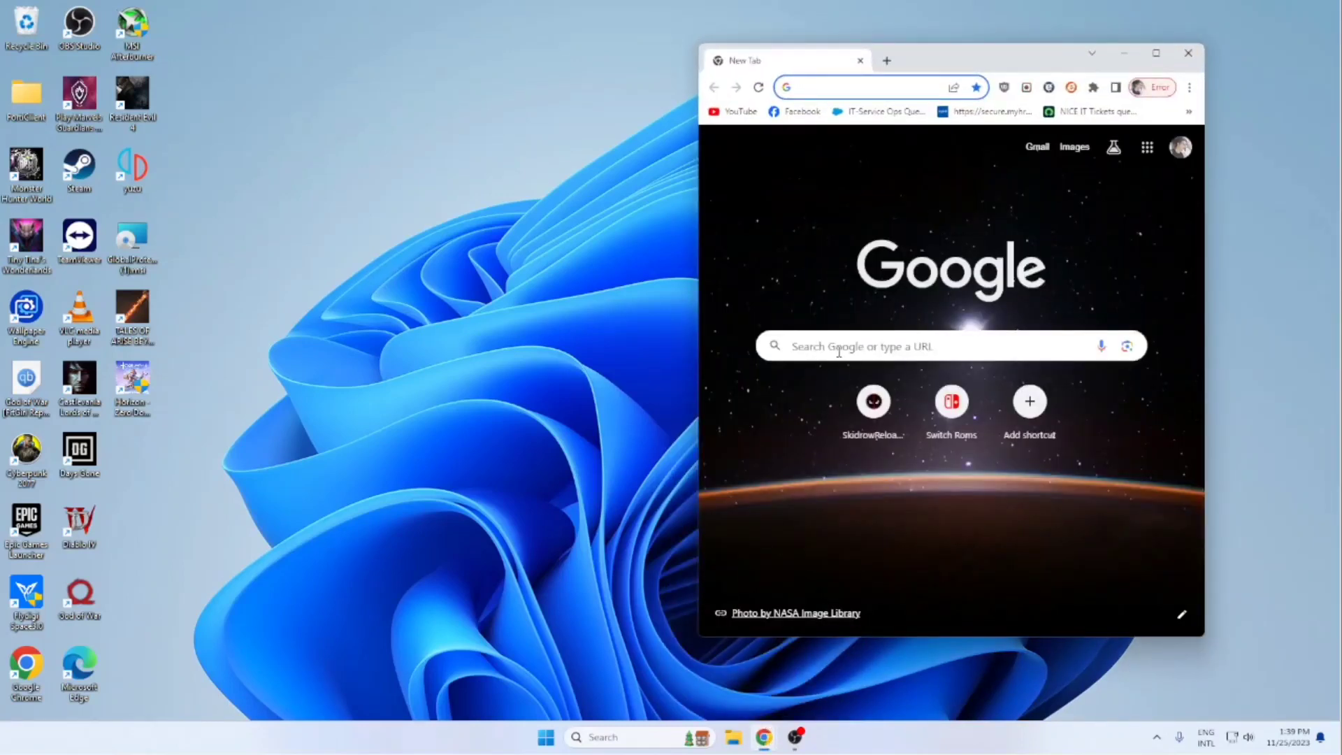
{"action": "left_click", "coordinate": [839, 351]}
{"action": "type", "text": "Hor"}
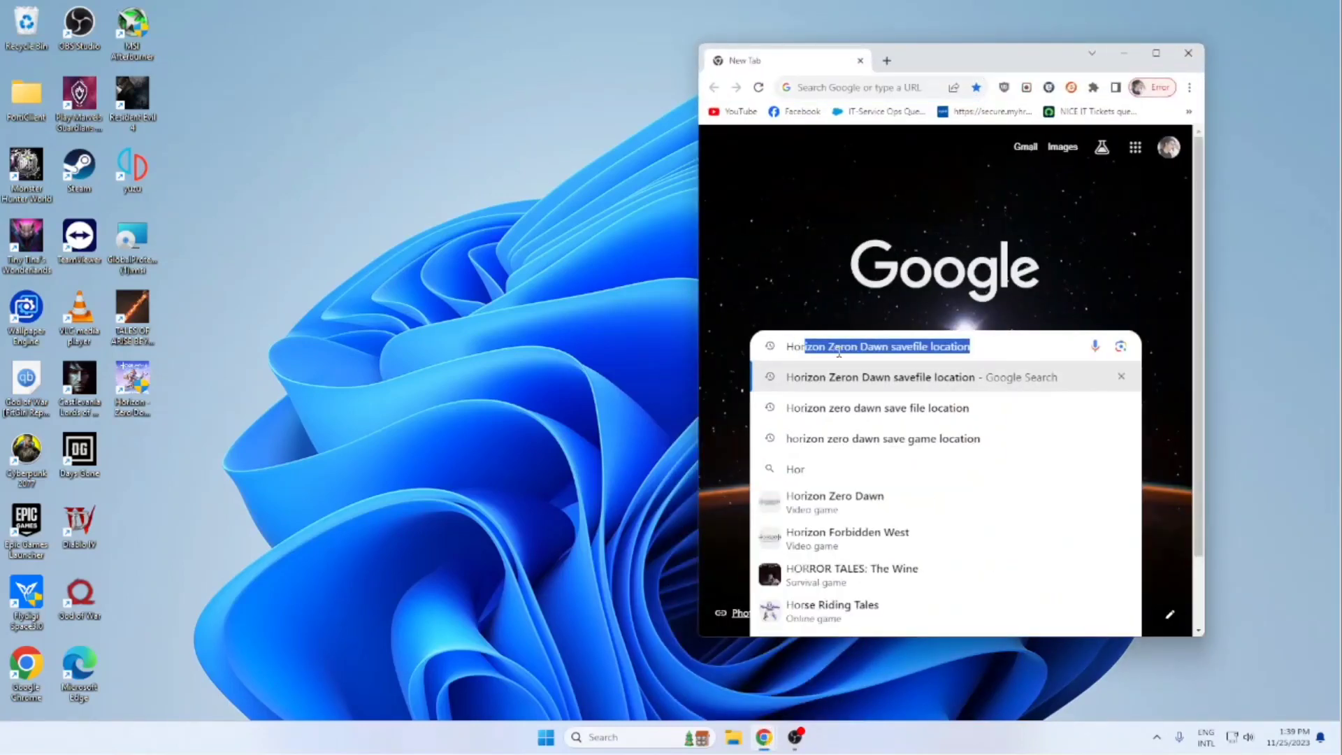
{"action": "type", "text": "i"}
{"action": "key", "text": "Right"}
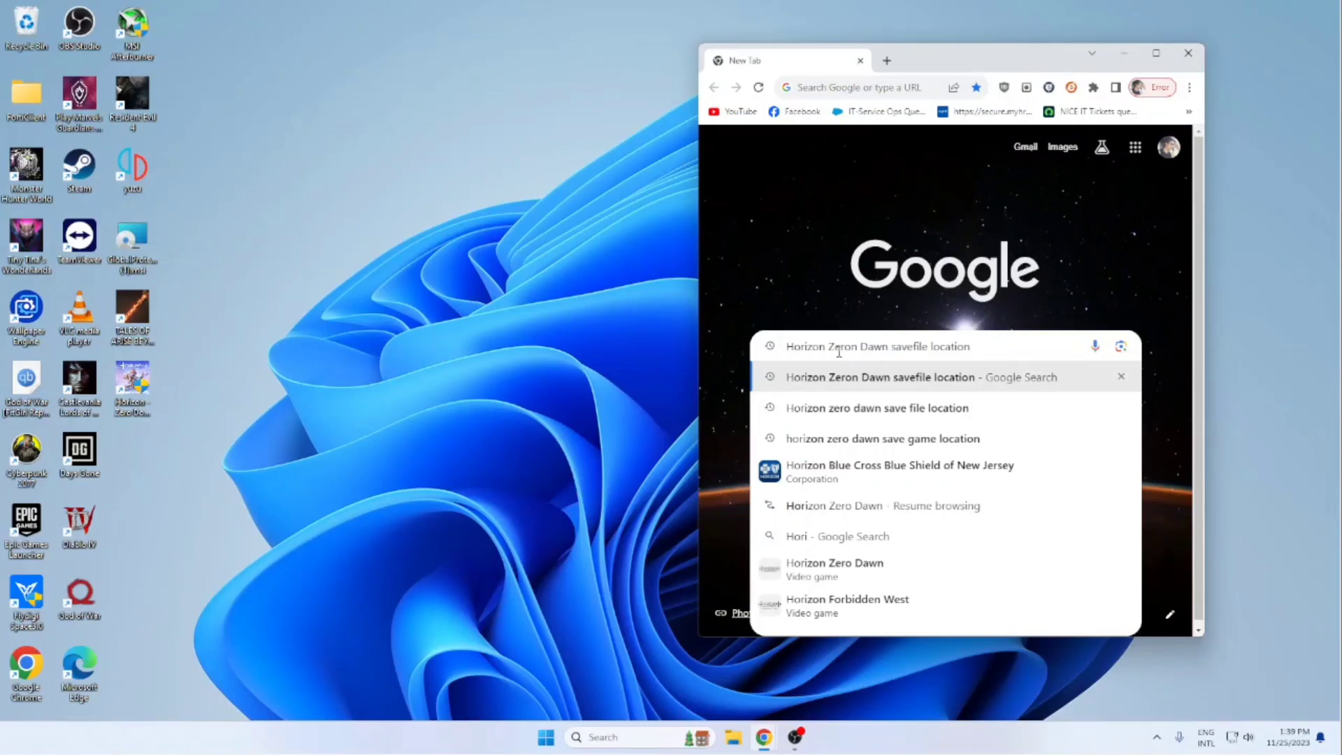
{"action": "key", "text": "Return"}
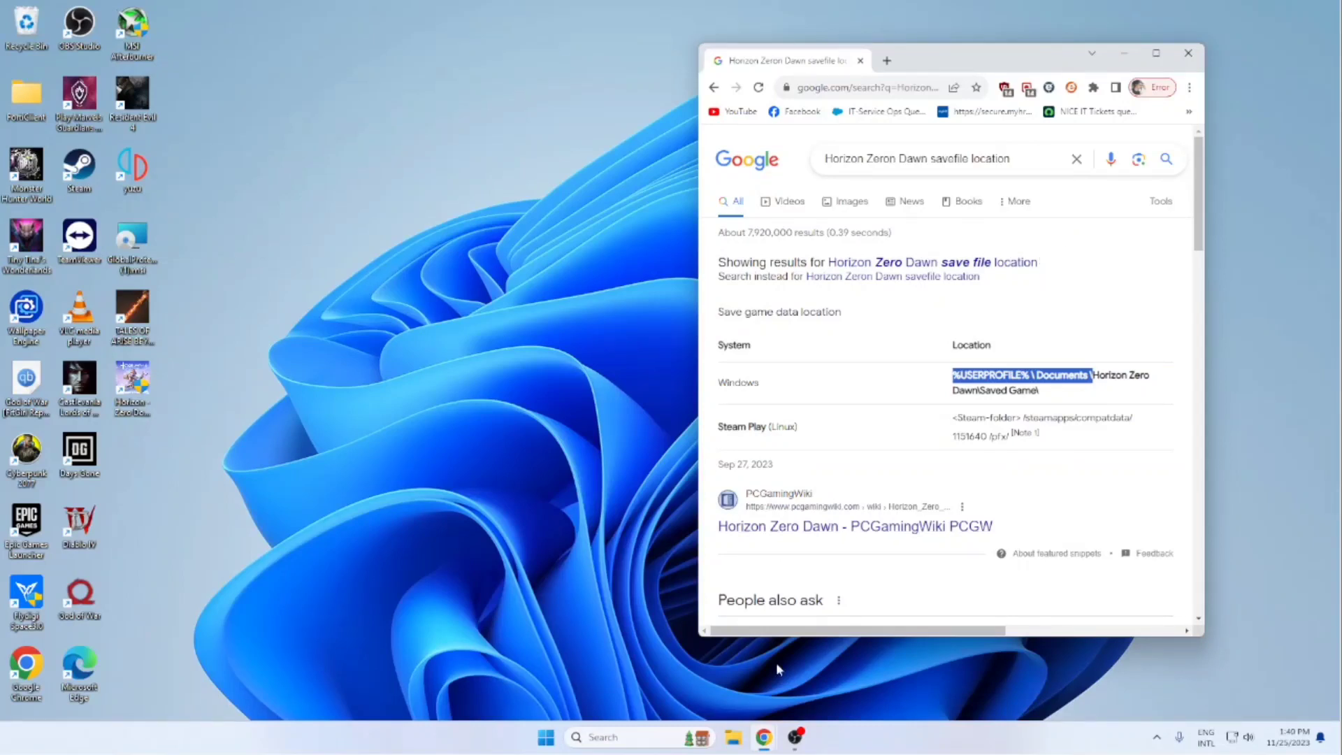
{"action": "left_click", "coordinate": [734, 738]}
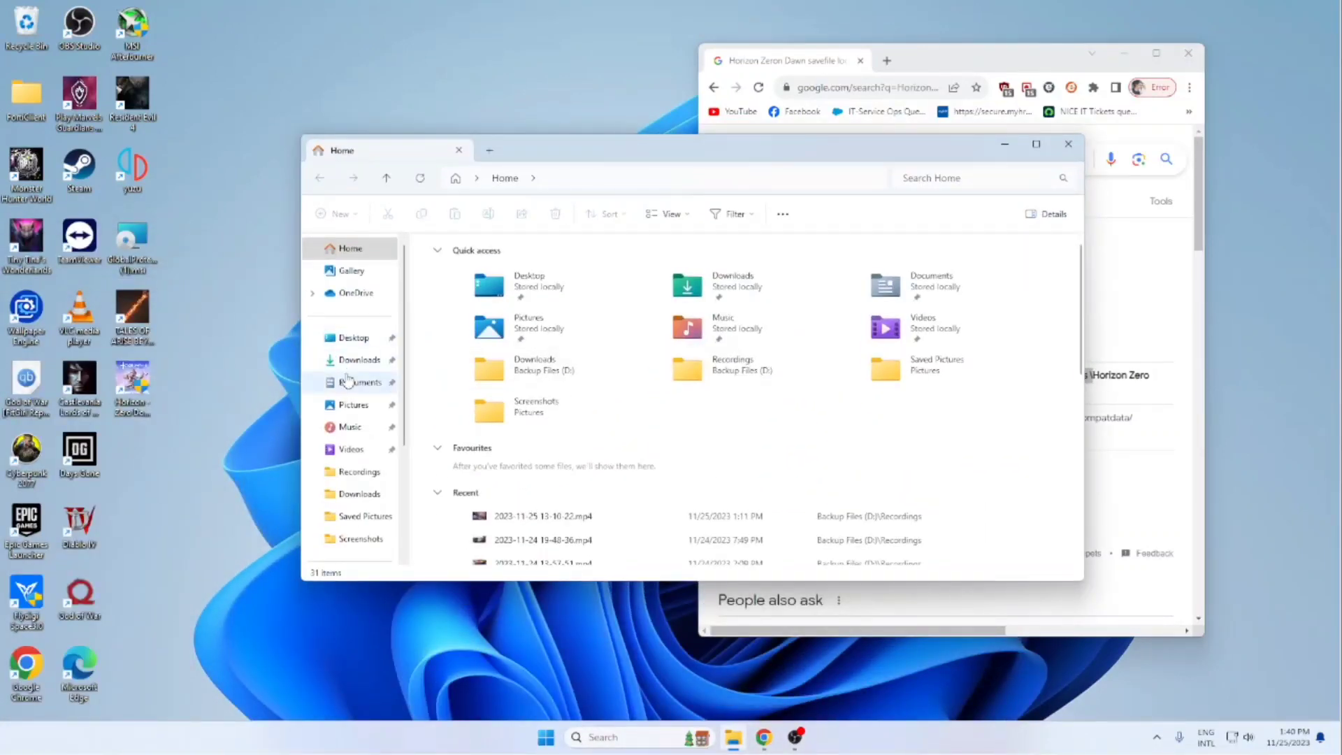
Browse to Documents\Horizon Zero Dawn, select Saved Game, and return to Chrome
{"action": "left_click", "coordinate": [354, 382]}
{"action": "left_click", "coordinate": [467, 295]}
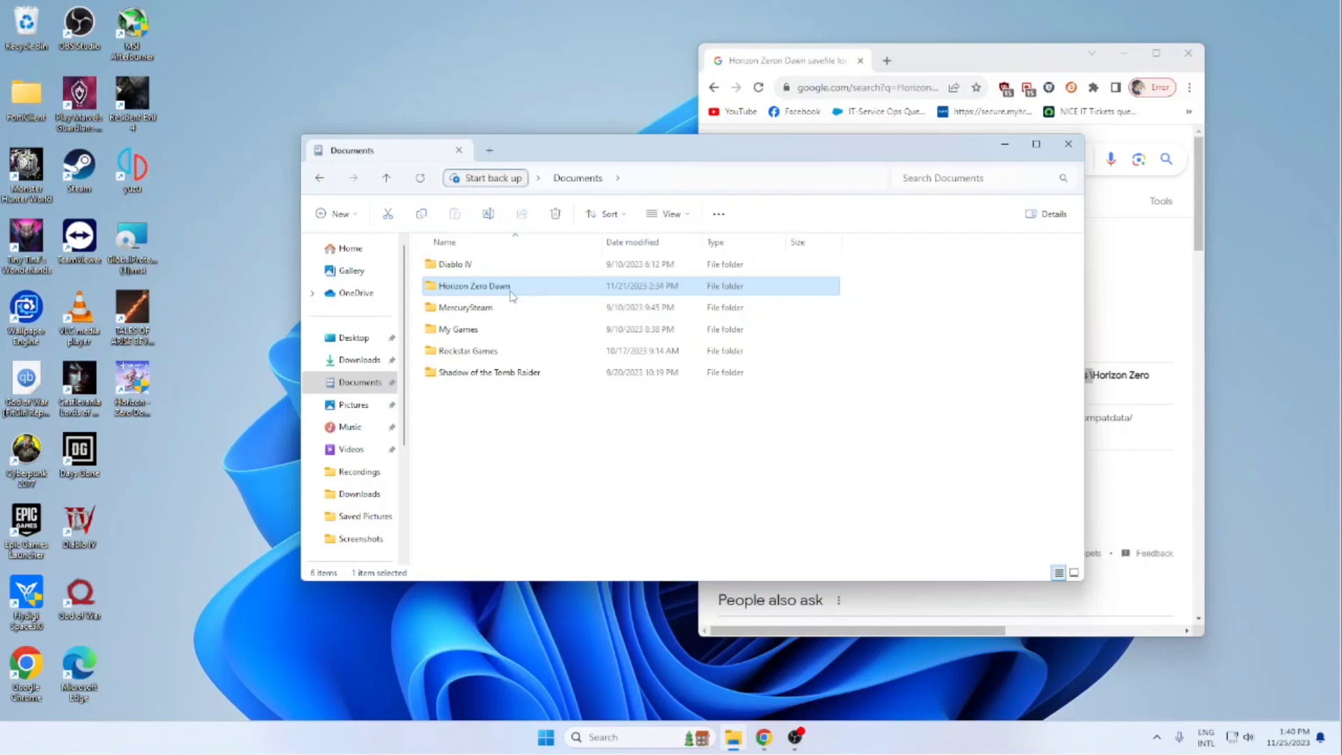
{"action": "double_click", "coordinate": [510, 295]}
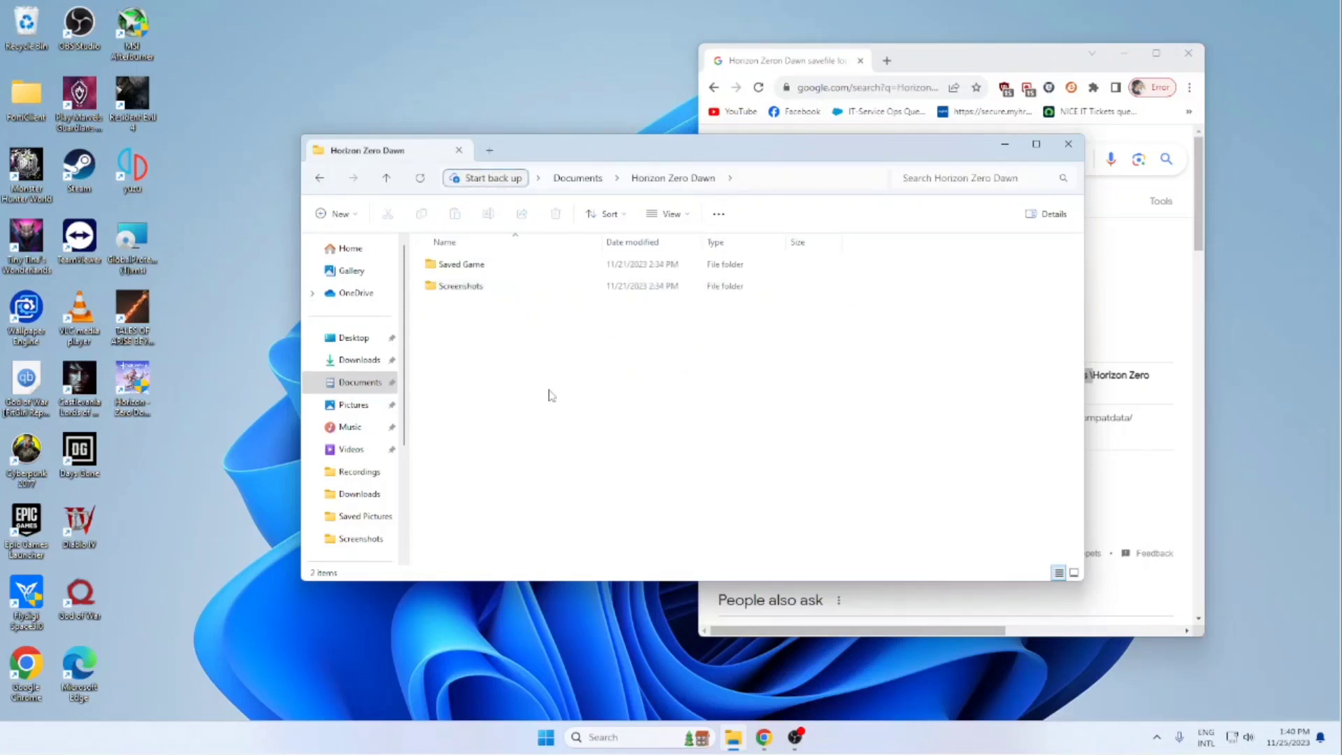
{"action": "left_click", "coordinate": [463, 270]}
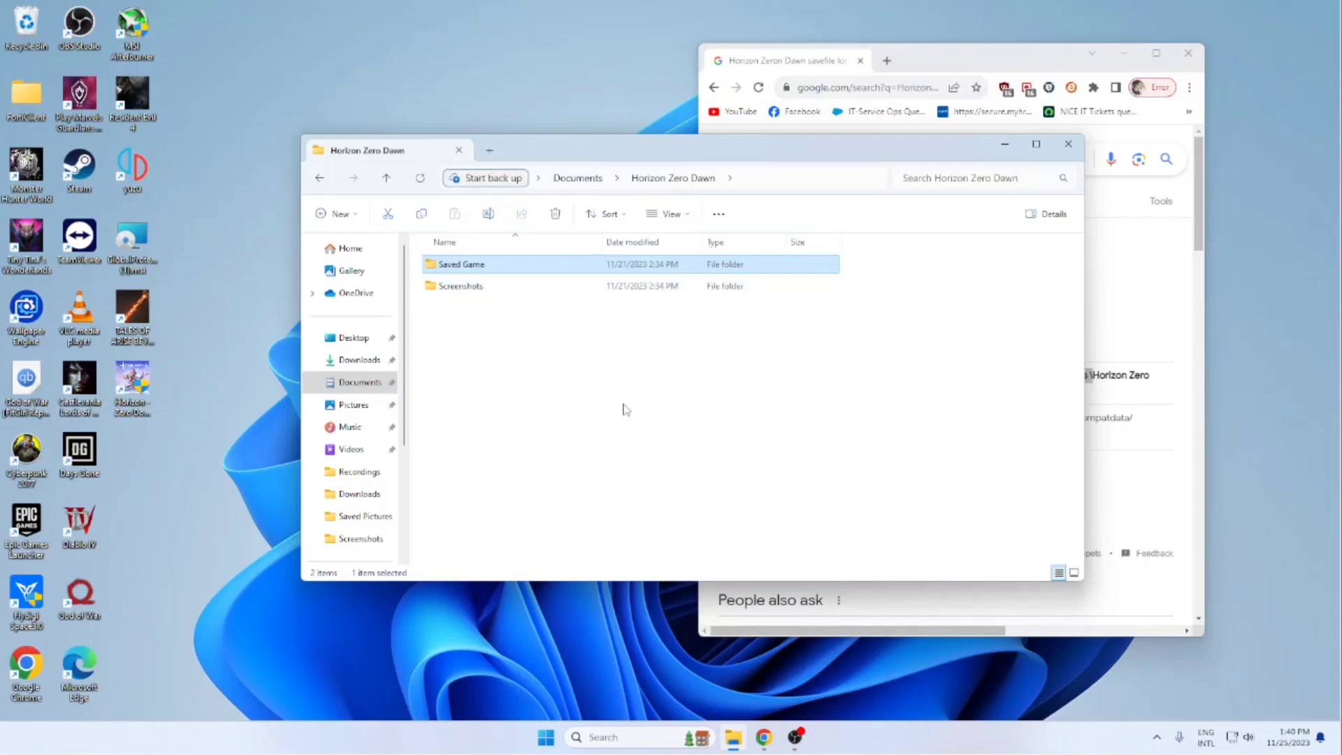
{"action": "left_click", "coordinate": [924, 67]}
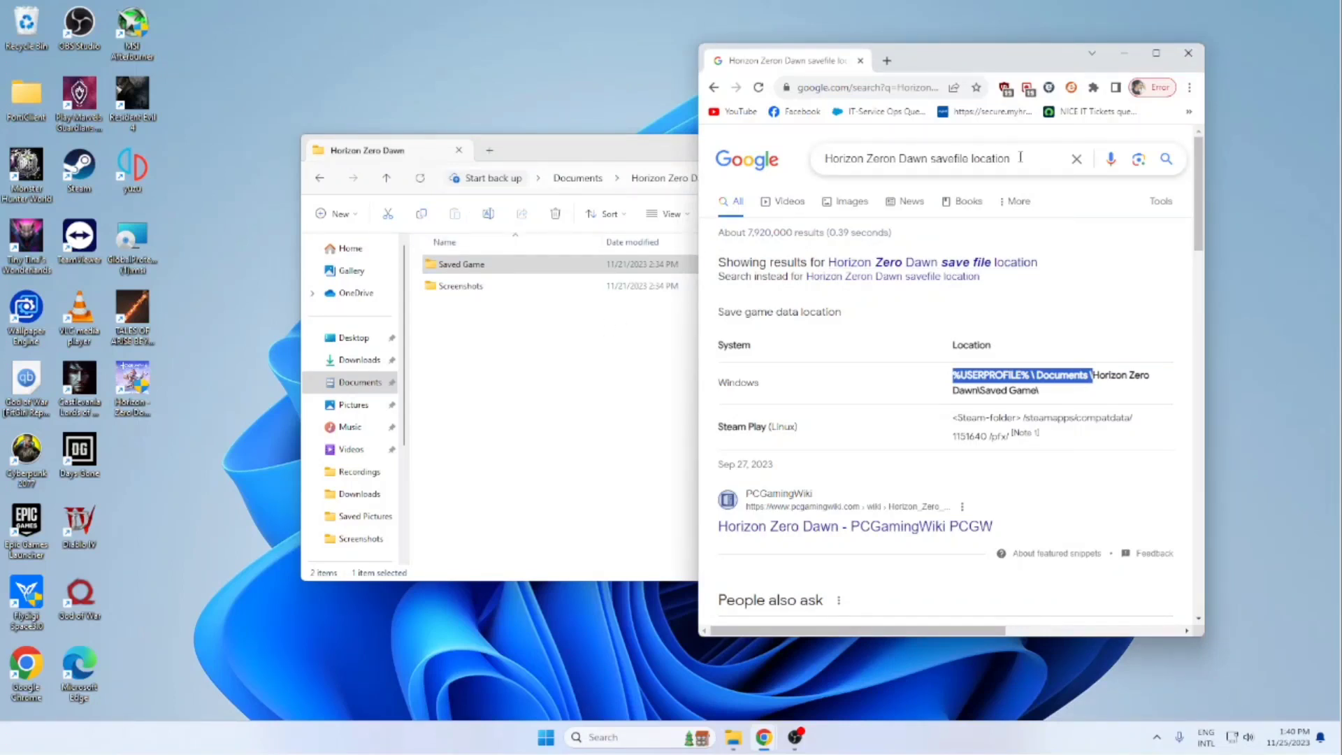
Replace the search with the Tales of Arise save file location query
{"action": "left_click_drag", "start_coordinate": [1019, 157], "coordinate": [808, 175]}
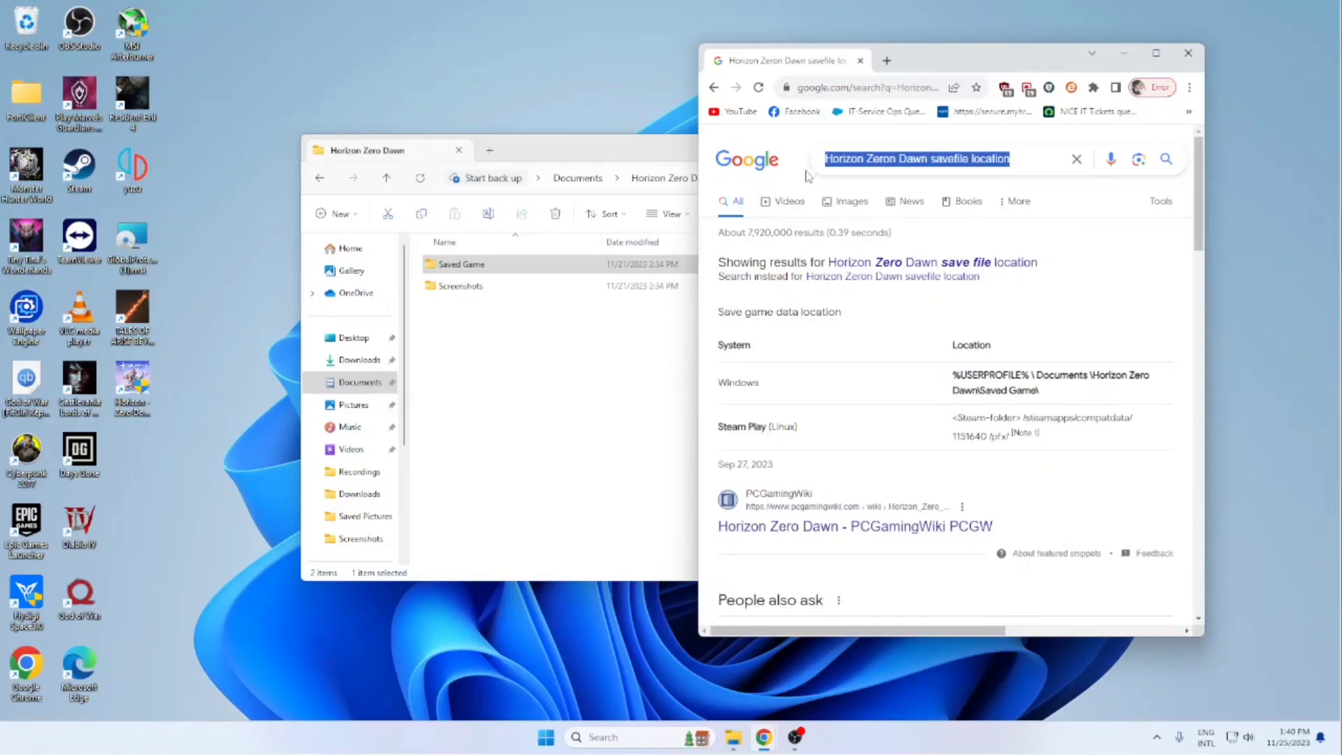
{"action": "type", "text": "Tales o"}
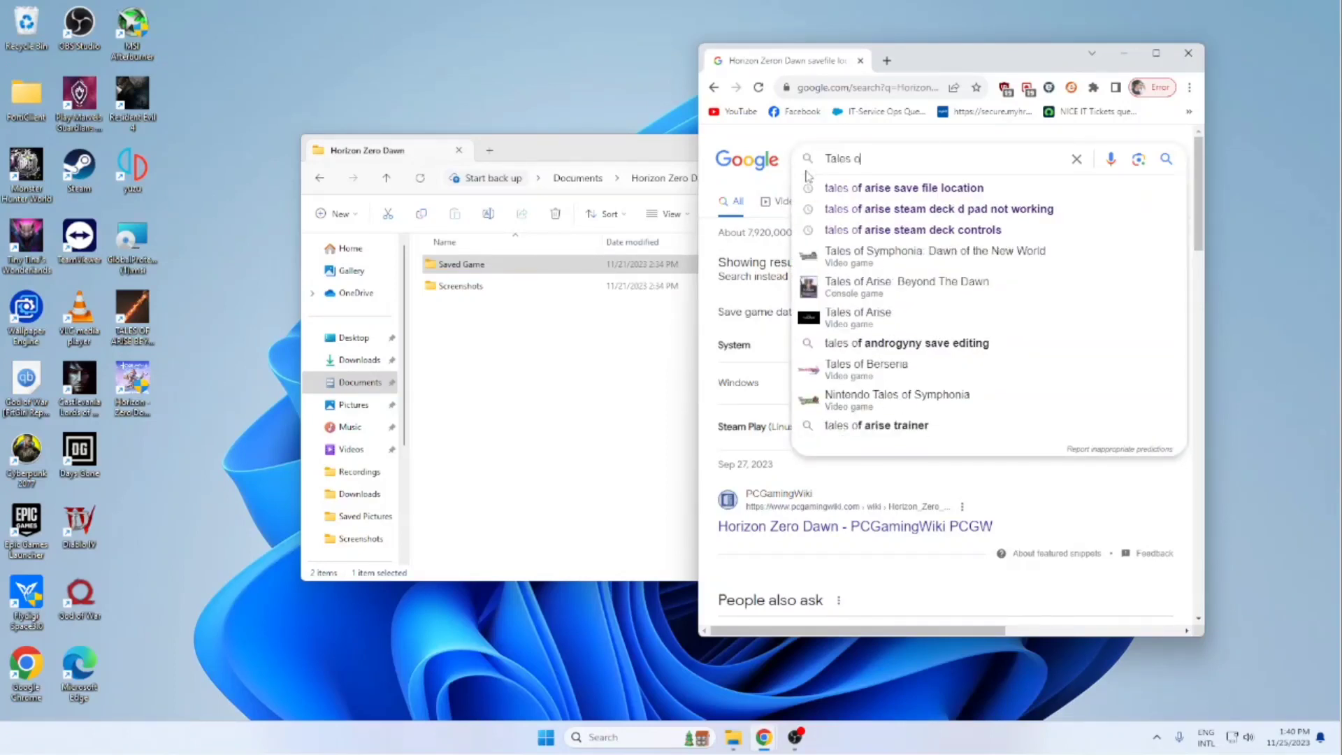
{"action": "type", "text": "f arise"}
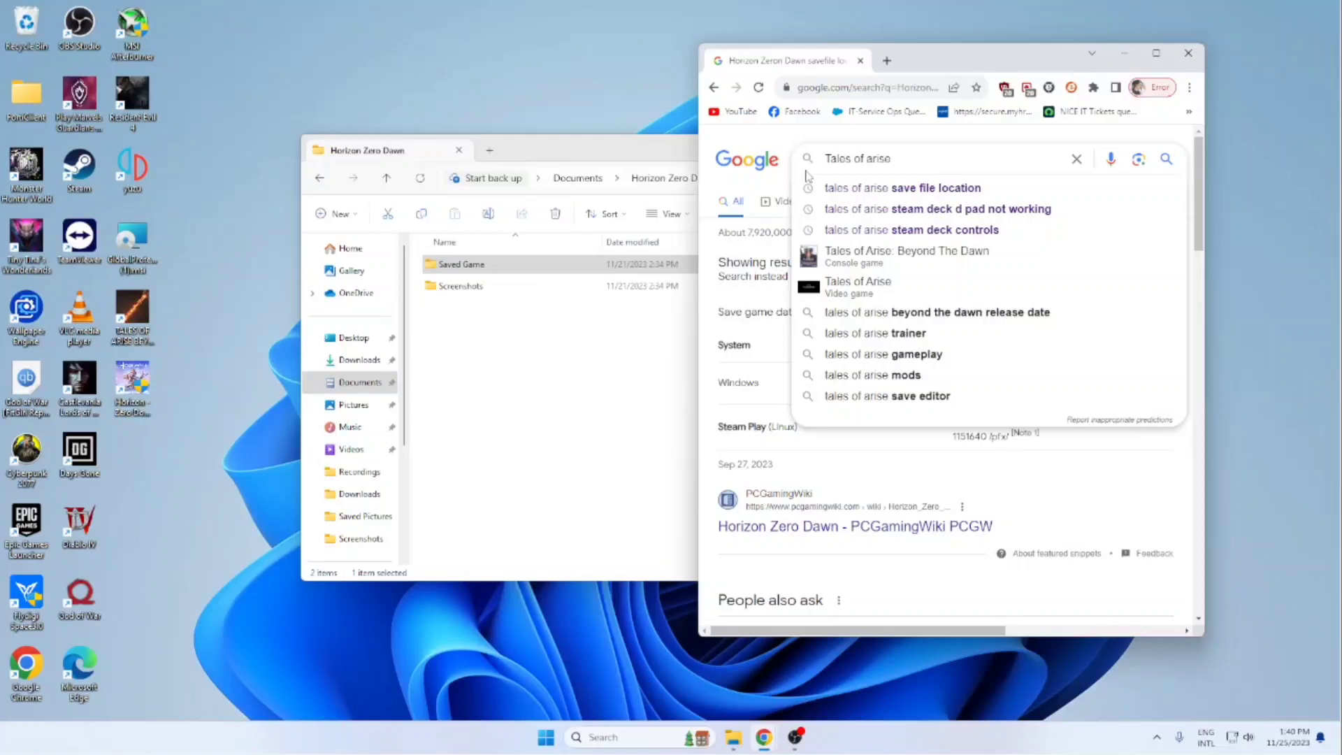
{"action": "key", "text": "Down"}
{"action": "key", "text": "Return"}
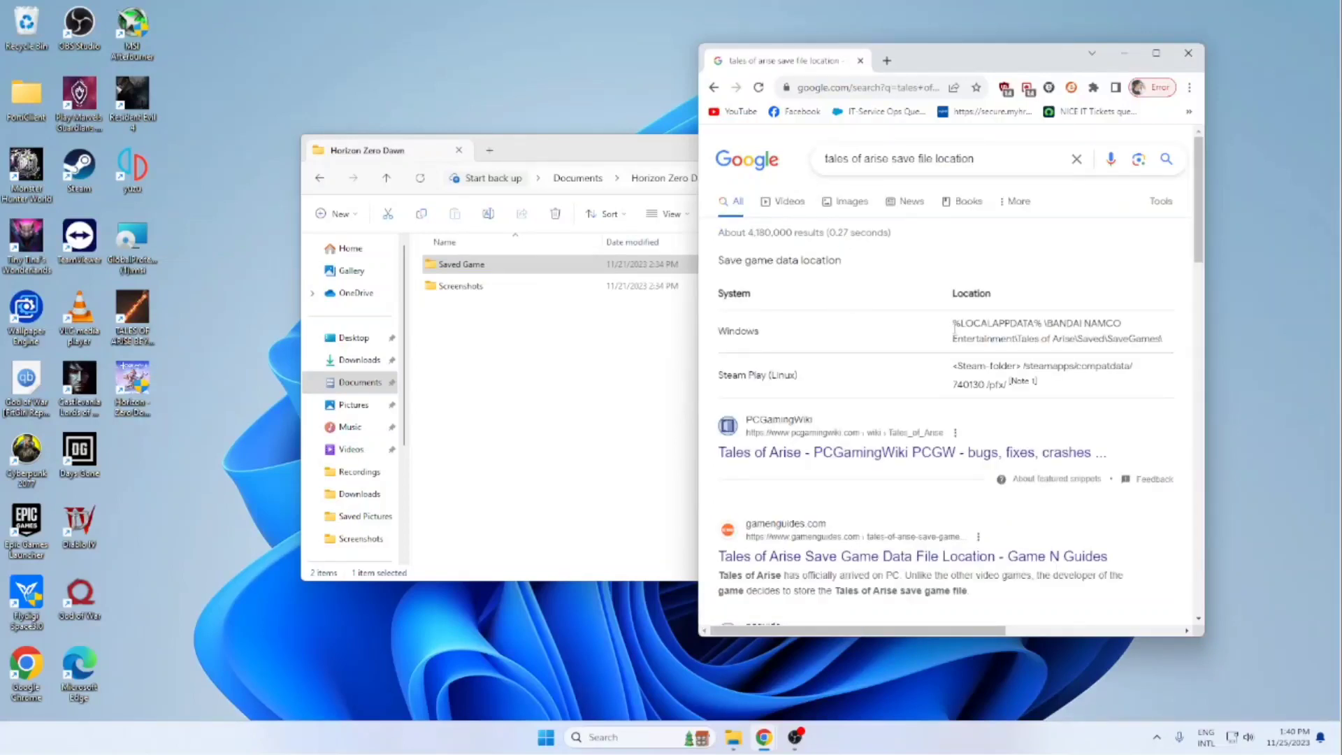
Copy the Tales of Arise Windows save path from the search results
{"action": "left_click_drag", "start_coordinate": [954, 329], "coordinate": [988, 325]}
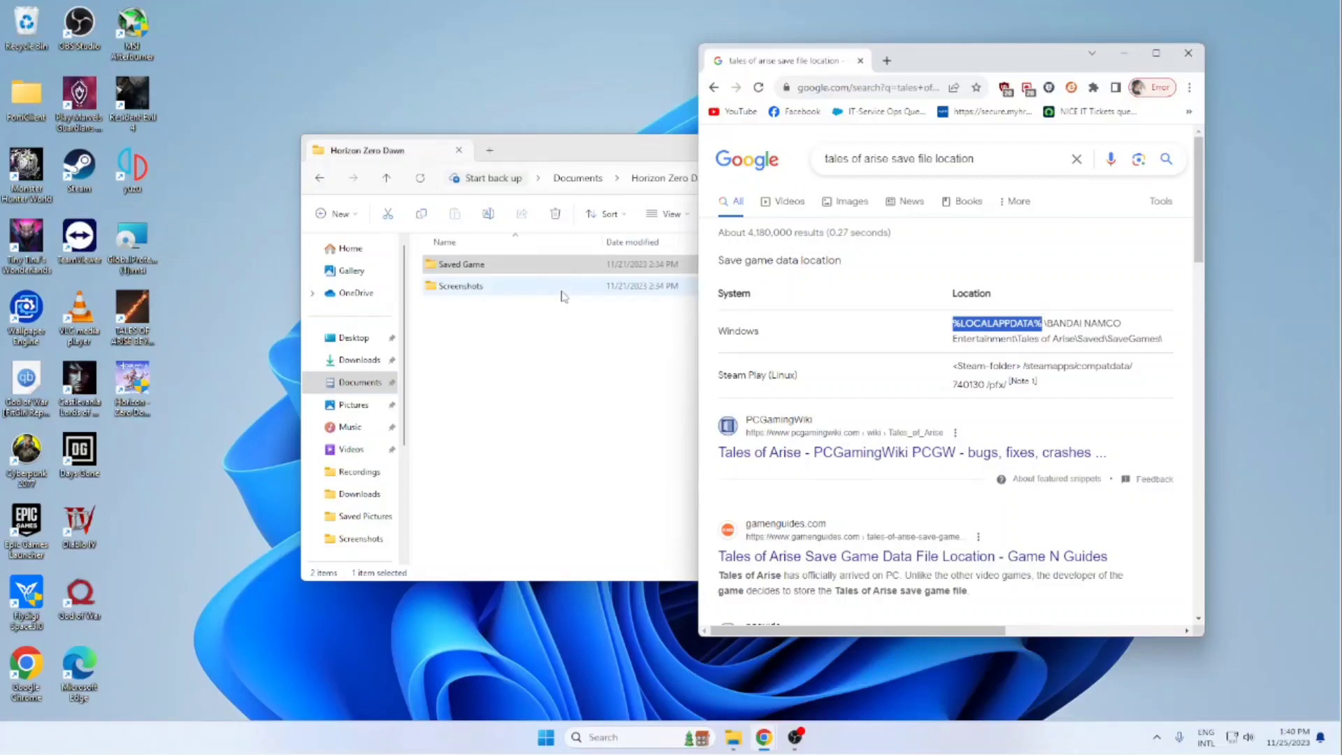
{"action": "left_click_drag", "start_coordinate": [954, 325], "coordinate": [1158, 339]}
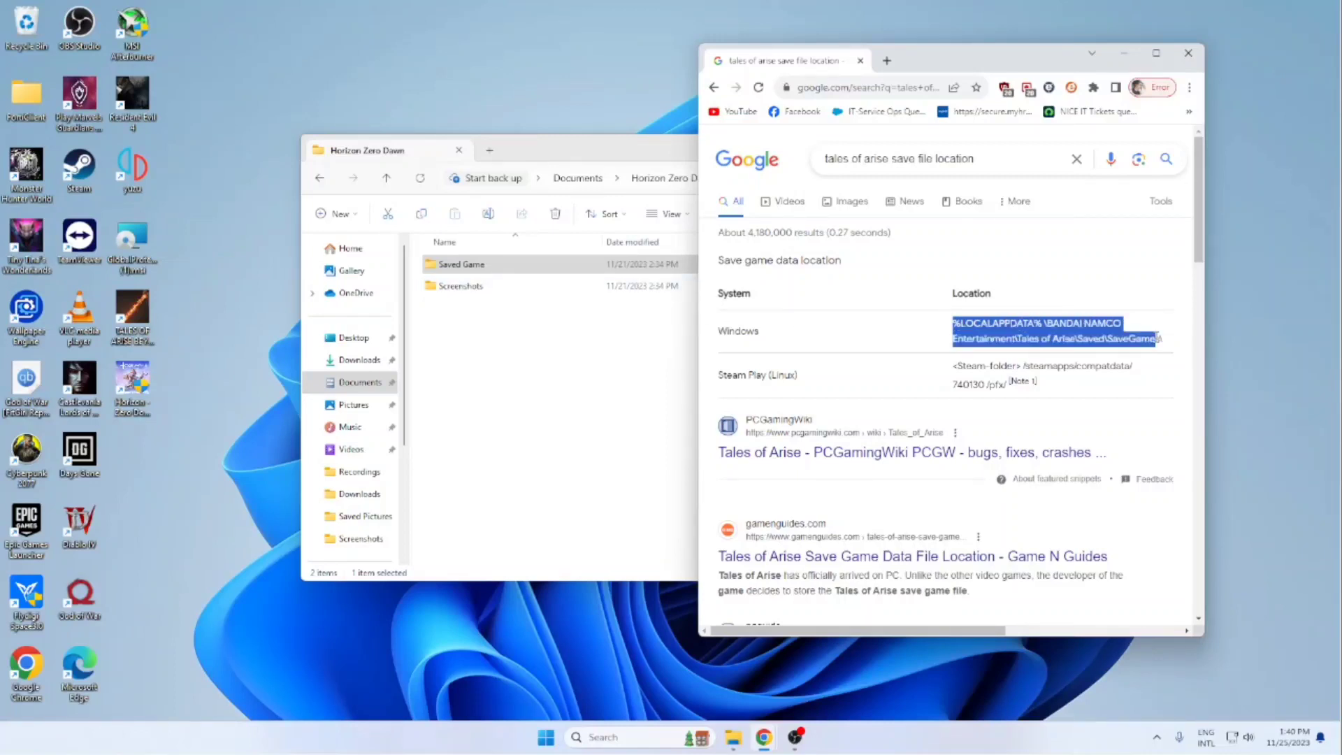
{"action": "right_click", "coordinate": [1154, 340]}
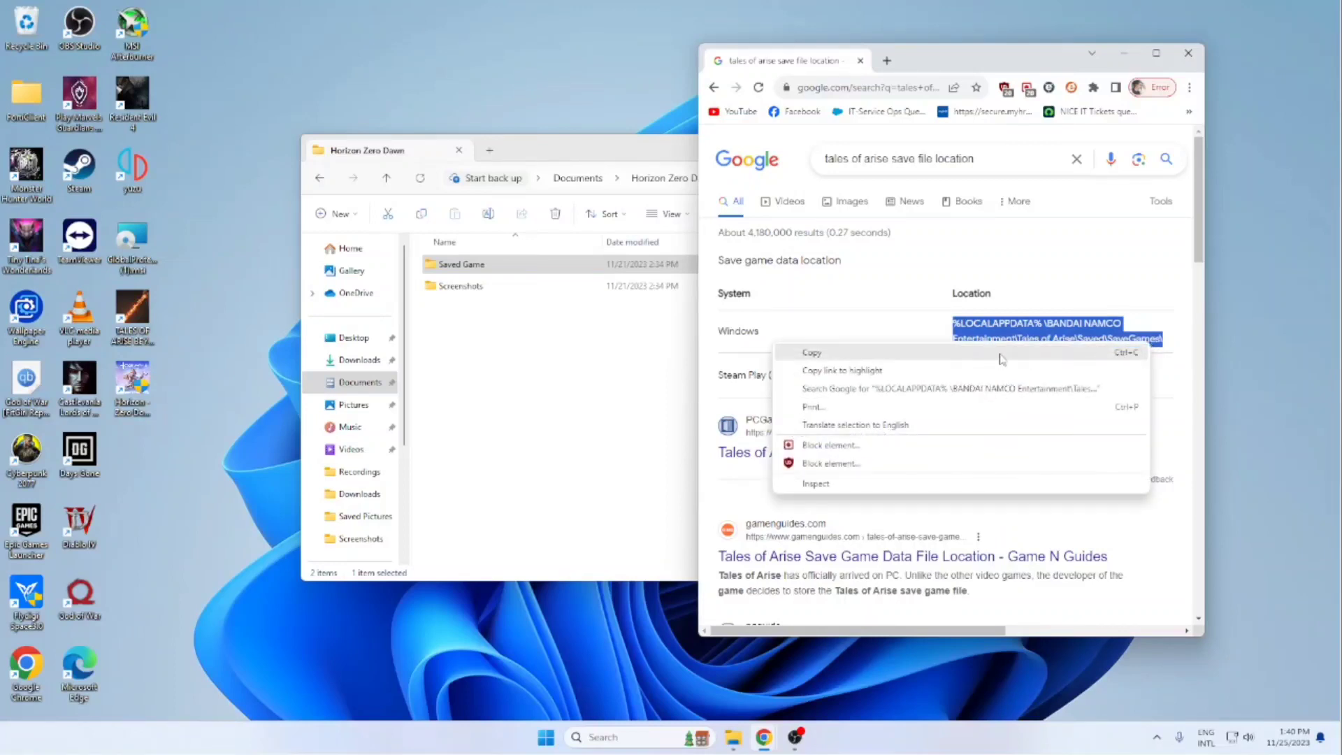
{"action": "left_click", "coordinate": [903, 358]}
Paste the copied path into Explorer's address bar to reach SaveGames, then minimize Explorer
{"action": "left_click", "coordinate": [537, 156]}
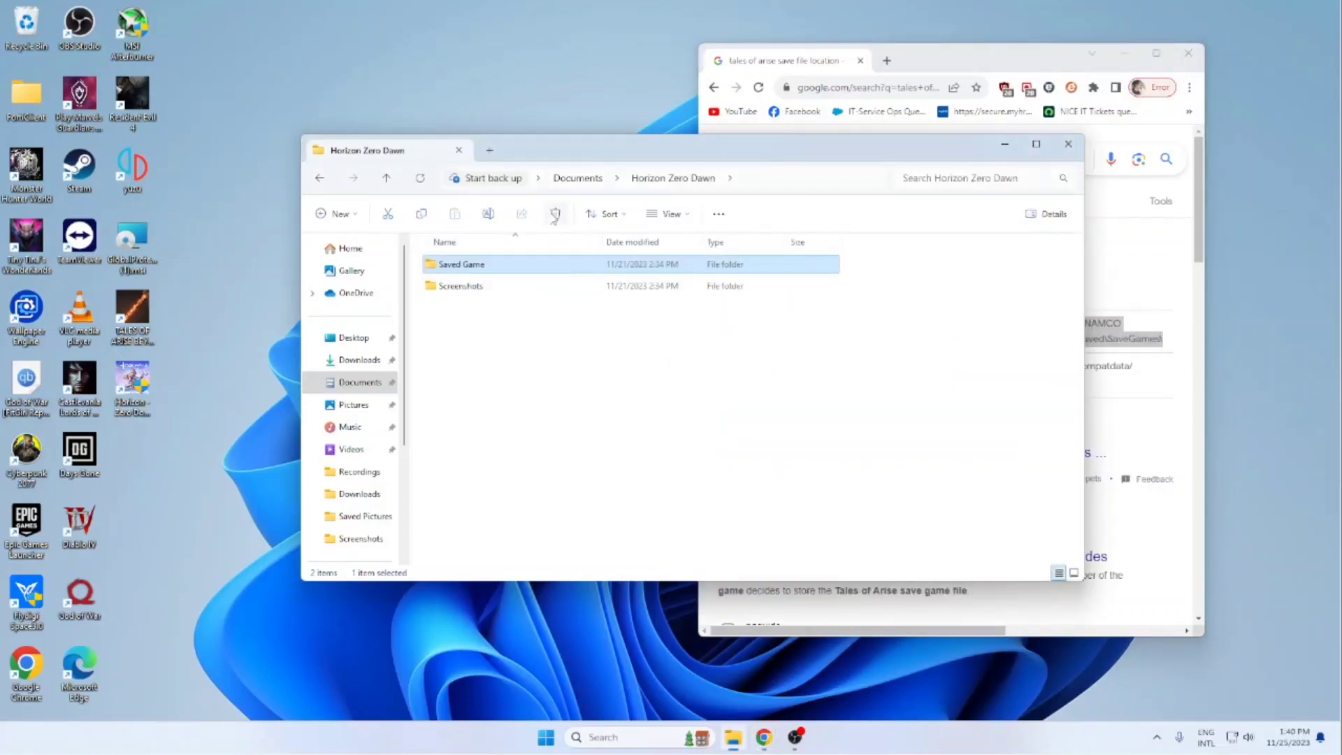
{"action": "left_click", "coordinate": [772, 180]}
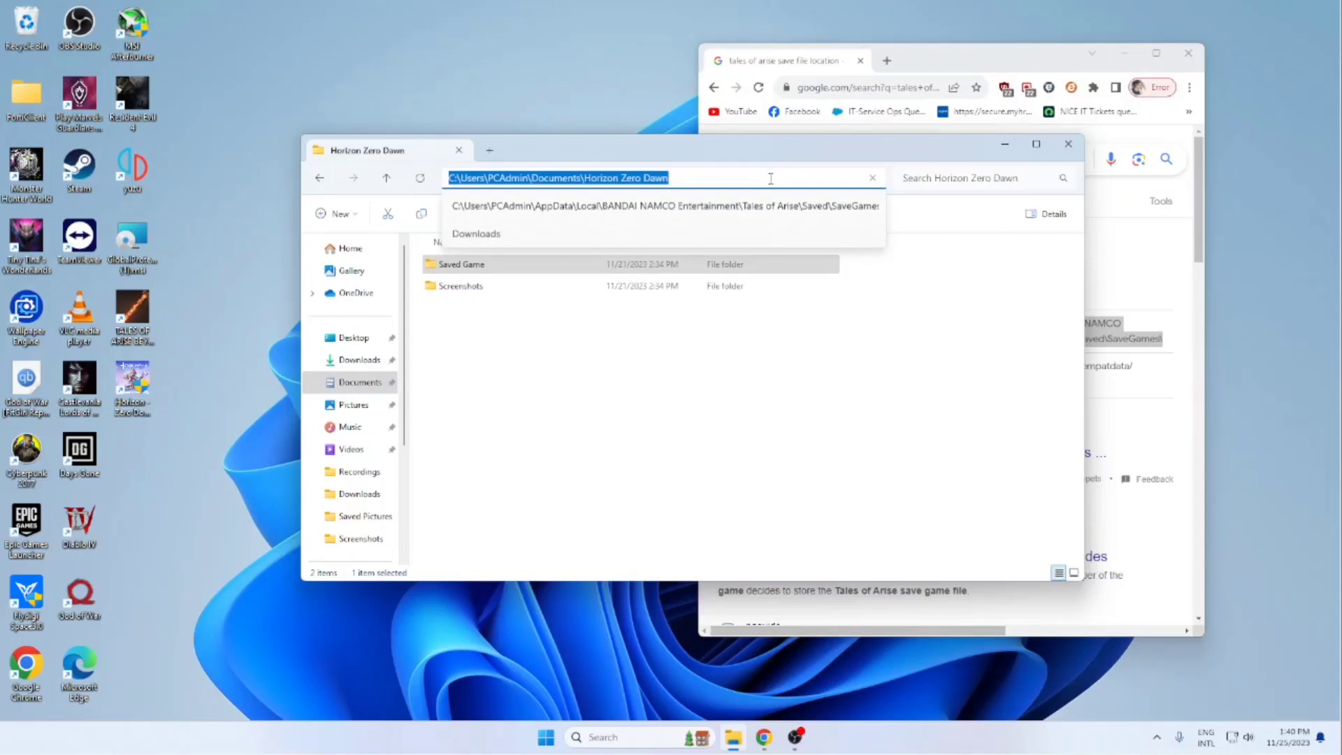
{"action": "key", "text": "ctrl+v"}
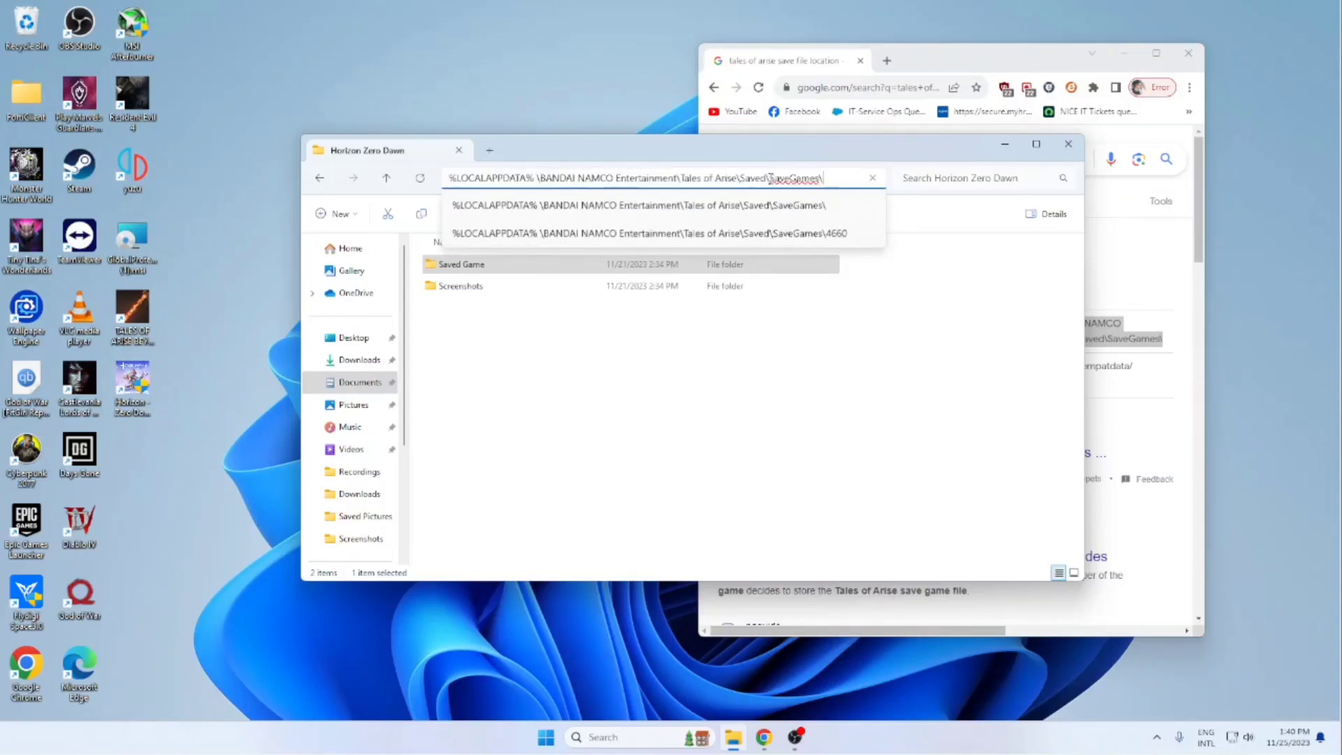
{"action": "key", "text": "Return"}
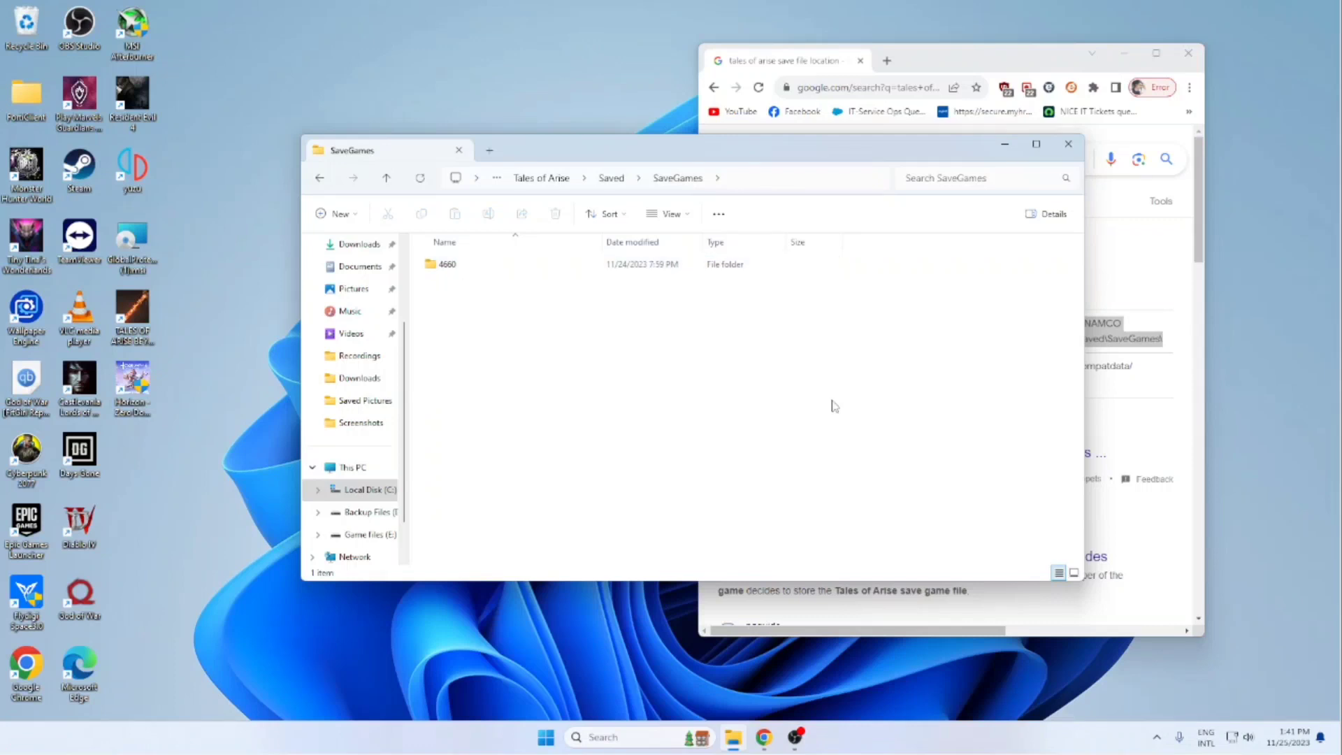
{"action": "left_click", "coordinate": [1004, 143]}
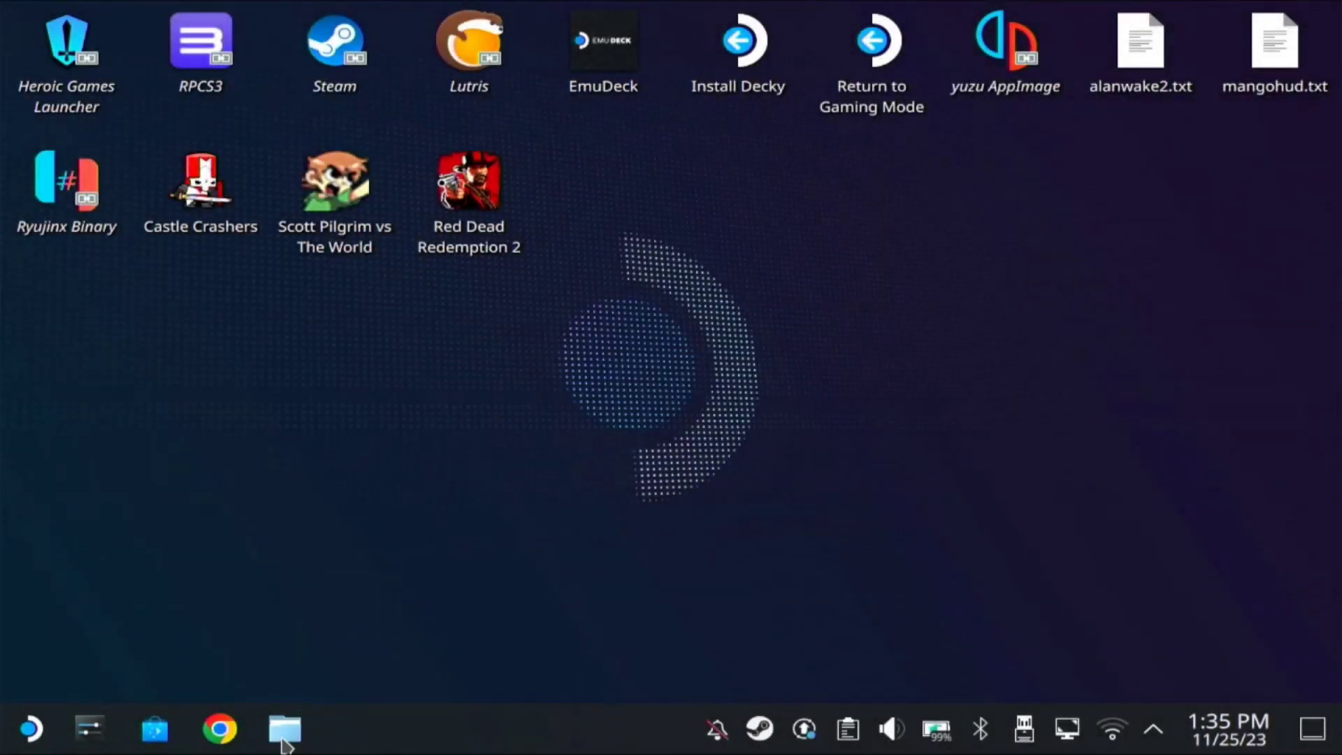
Open Dolphin at the deck user's home folder and adjust its view options
{"action": "left_click", "coordinate": [283, 734]}
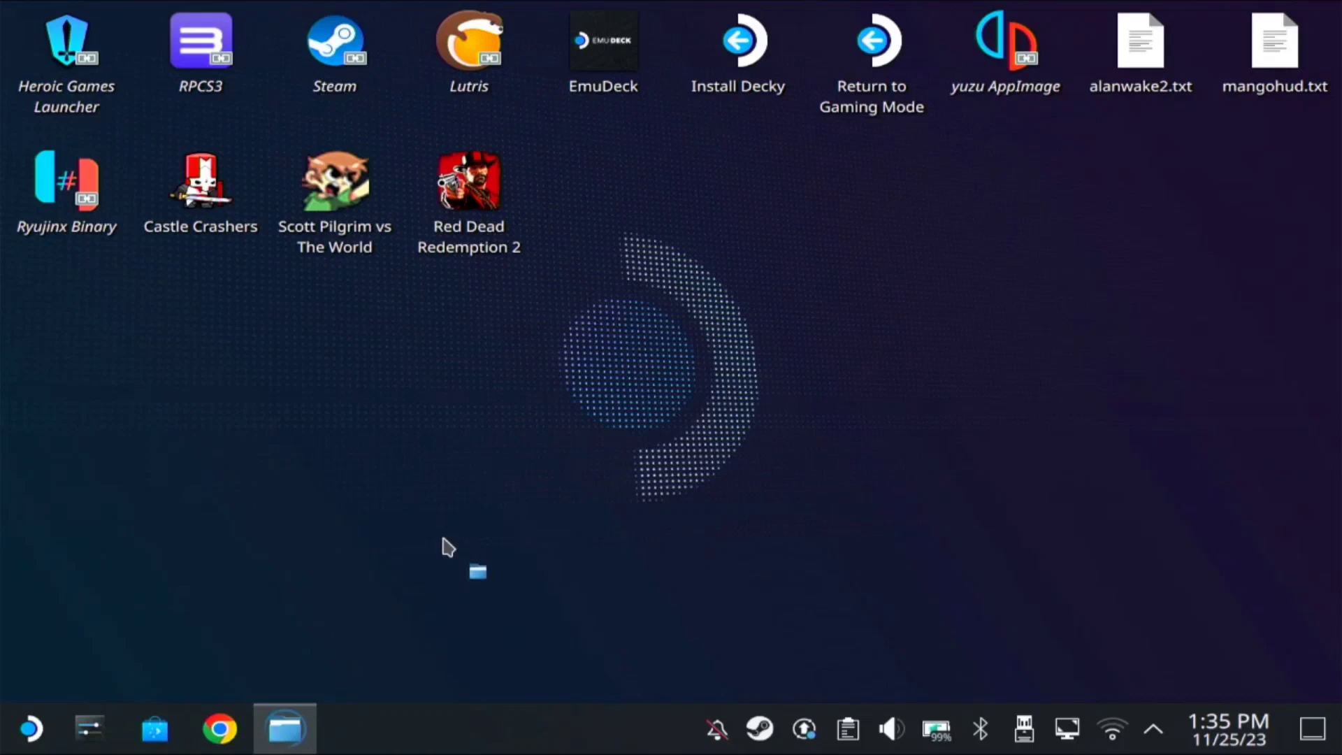
{"action": "scroll", "coordinate": [144, 461], "scroll_direction": "down", "scroll_amount": 3}
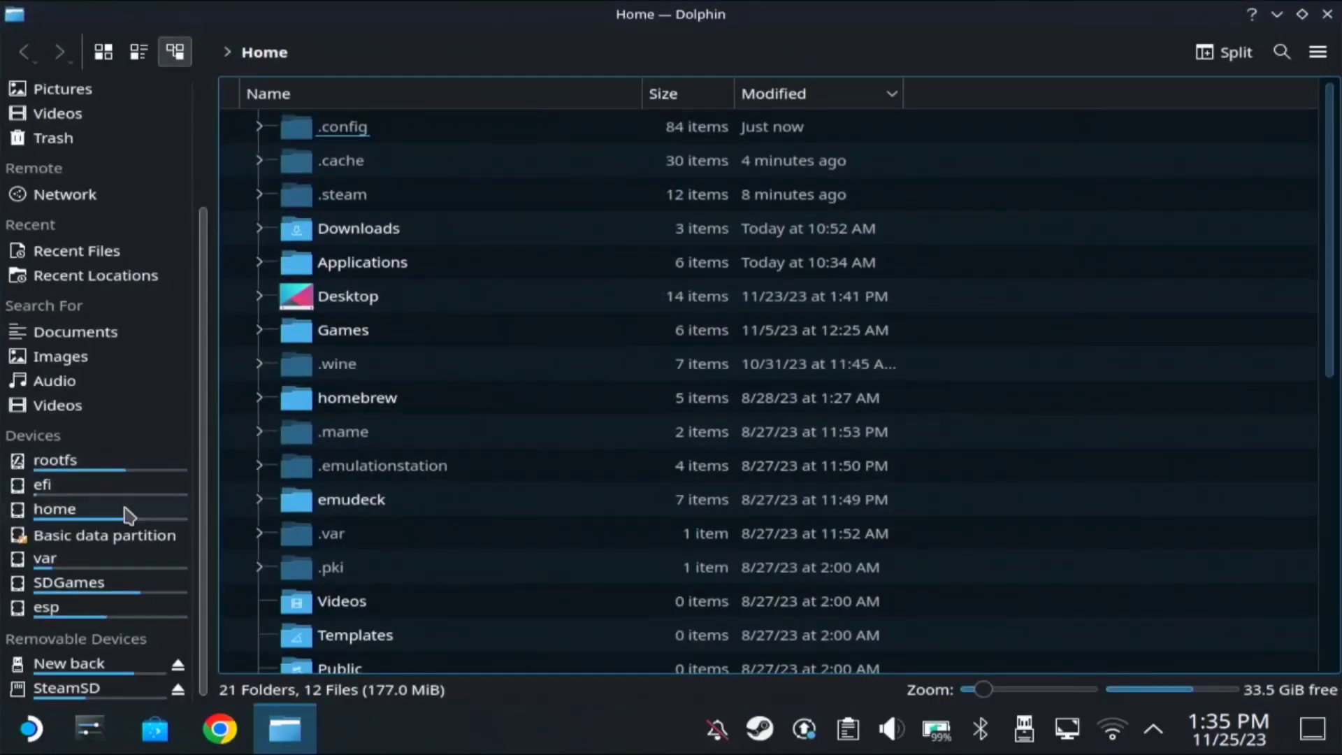
{"action": "left_click", "coordinate": [92, 514]}
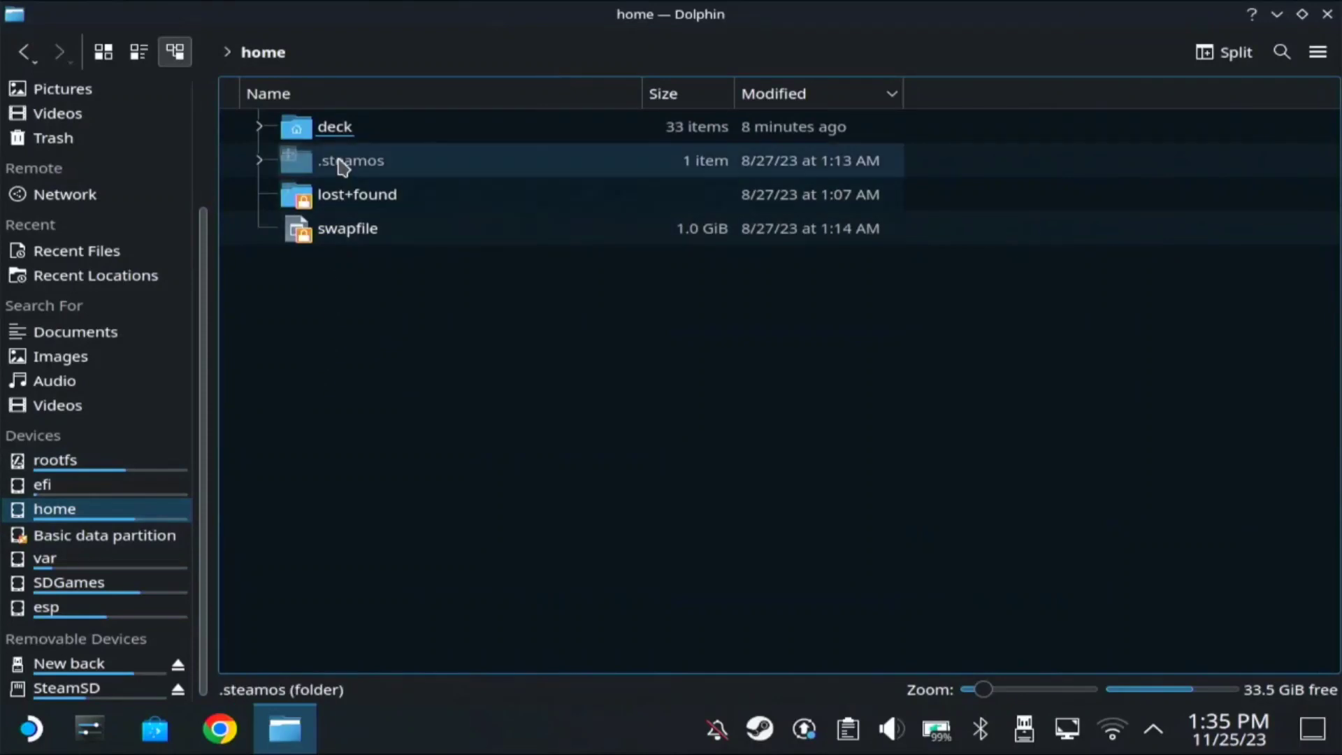
{"action": "left_click", "coordinate": [346, 138]}
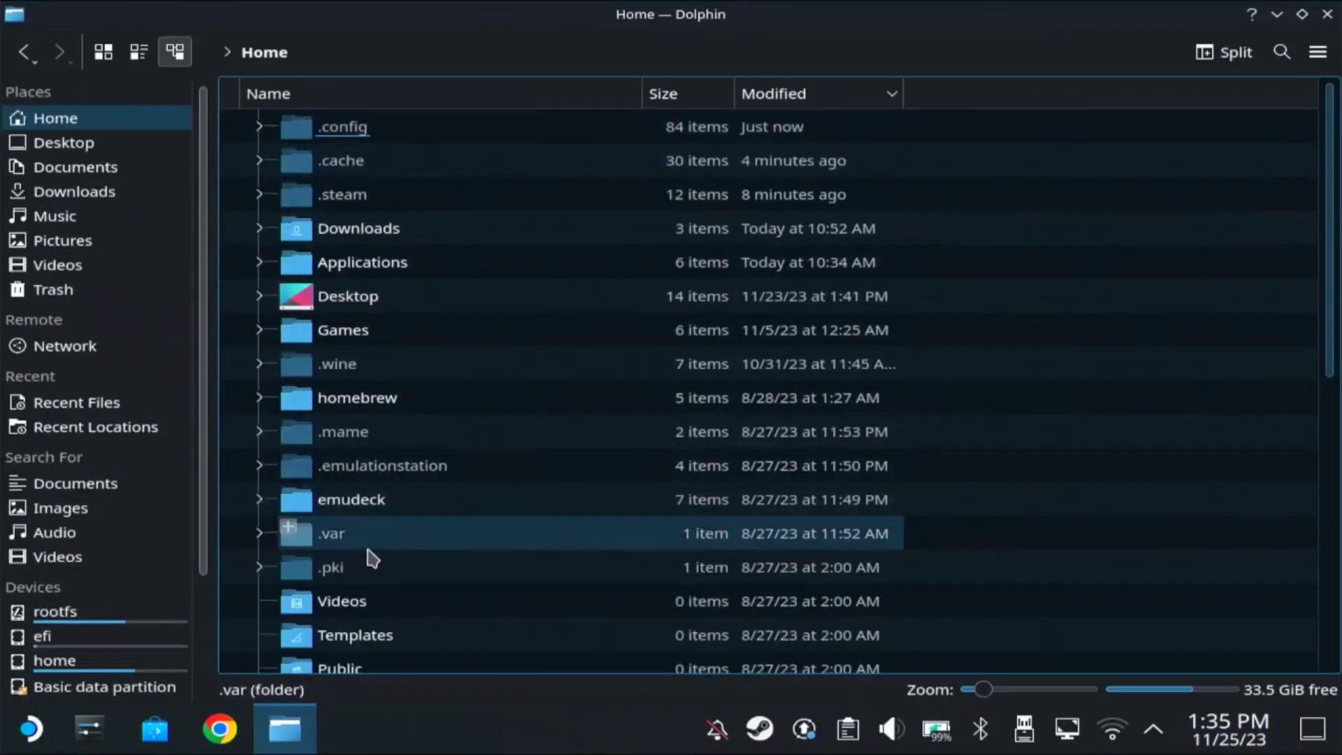
{"action": "scroll", "coordinate": [381, 539], "scroll_direction": "down", "scroll_amount": 4}
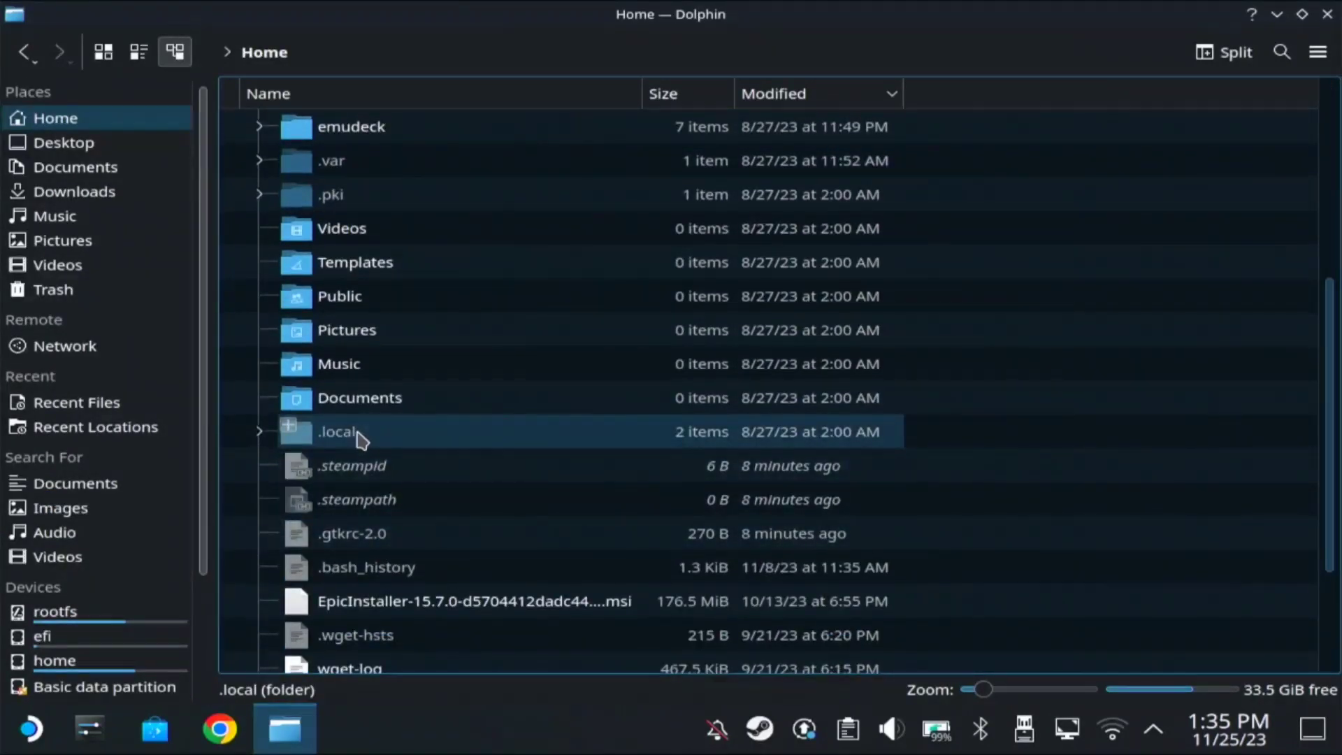
{"action": "left_click", "coordinate": [1321, 58]}
{"action": "mouse_move", "coordinate": [1061, 336]}
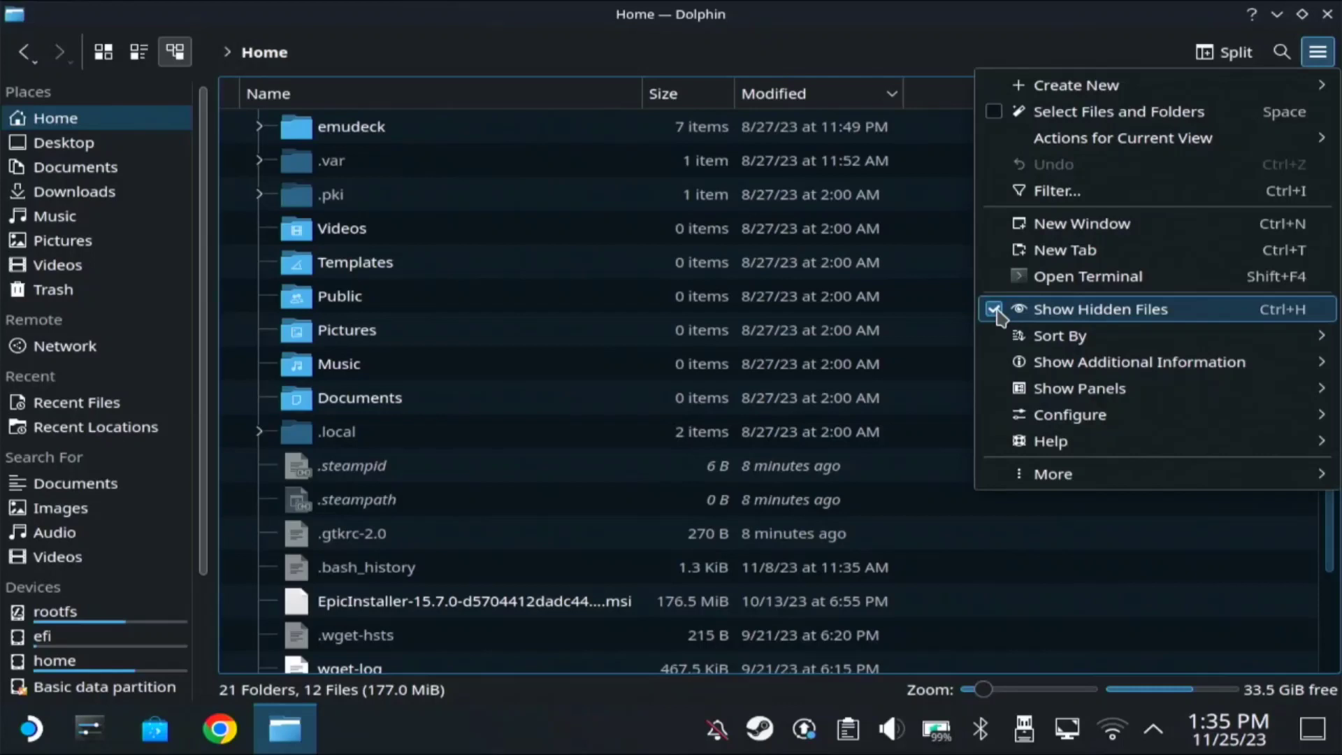
Drill down through .local, share, Steam and steamapps into compatdata
{"action": "left_click", "coordinate": [391, 440]}
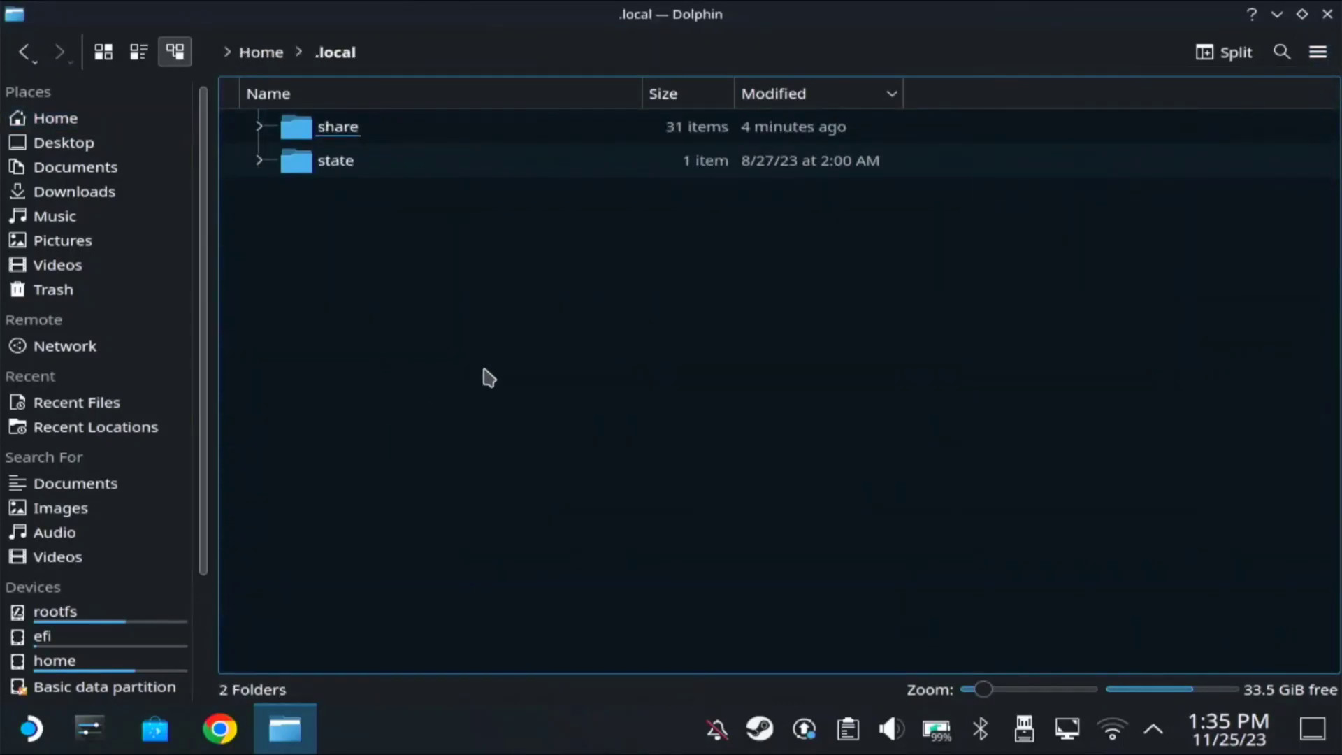
{"action": "double_click", "coordinate": [369, 139]}
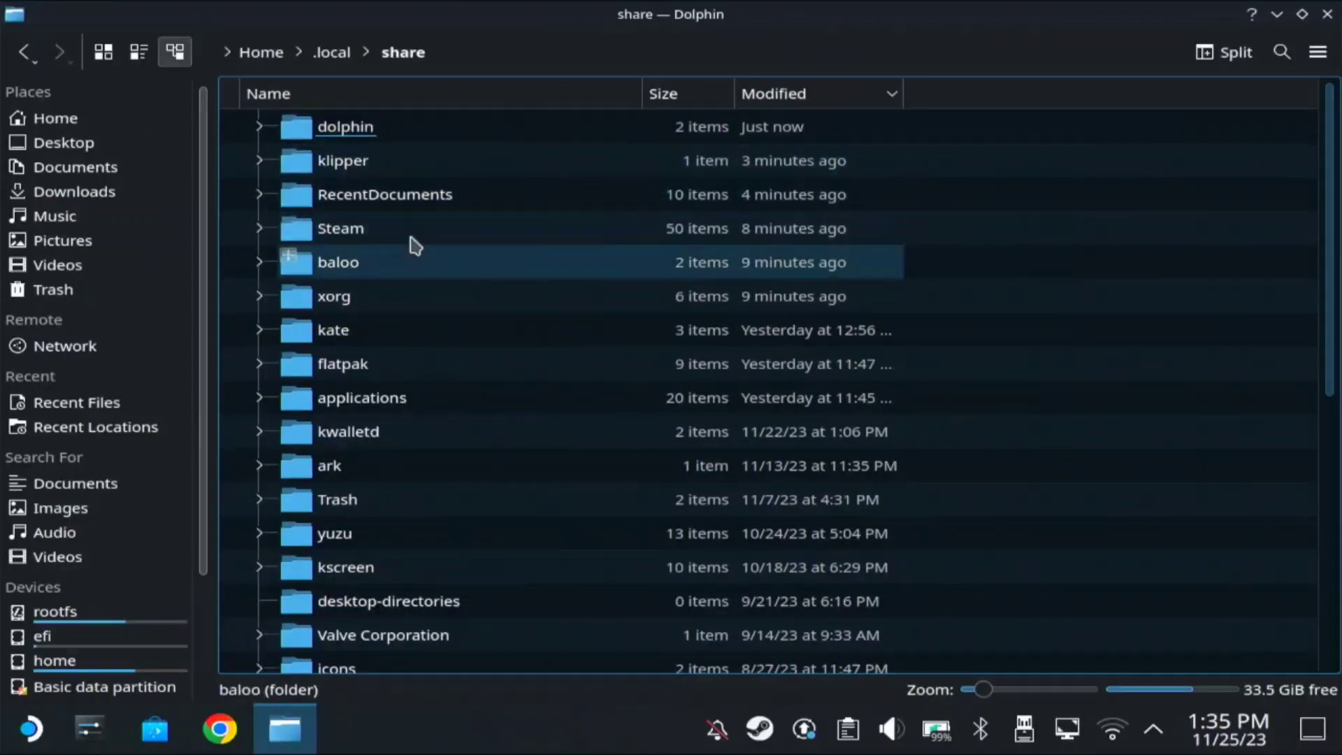
{"action": "double_click", "coordinate": [410, 231]}
{"action": "double_click", "coordinate": [438, 273]}
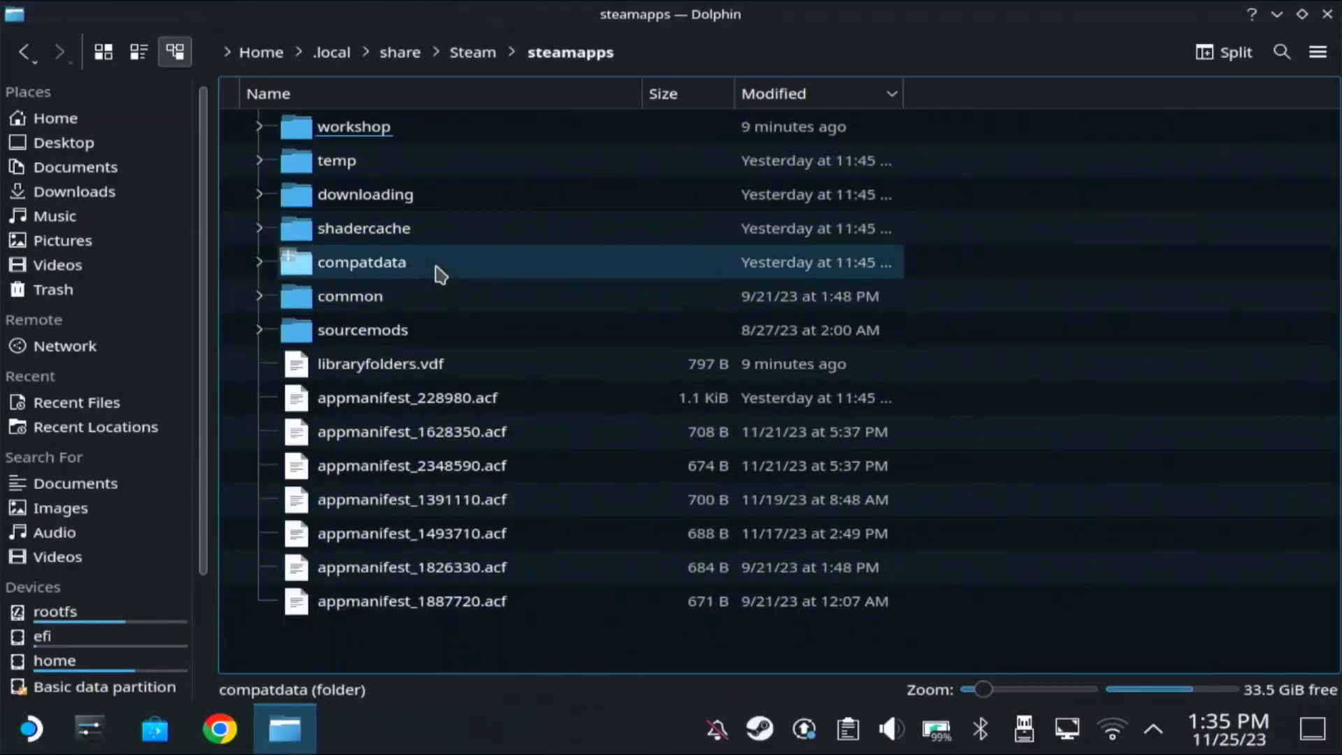
{"action": "double_click", "coordinate": [388, 266]}
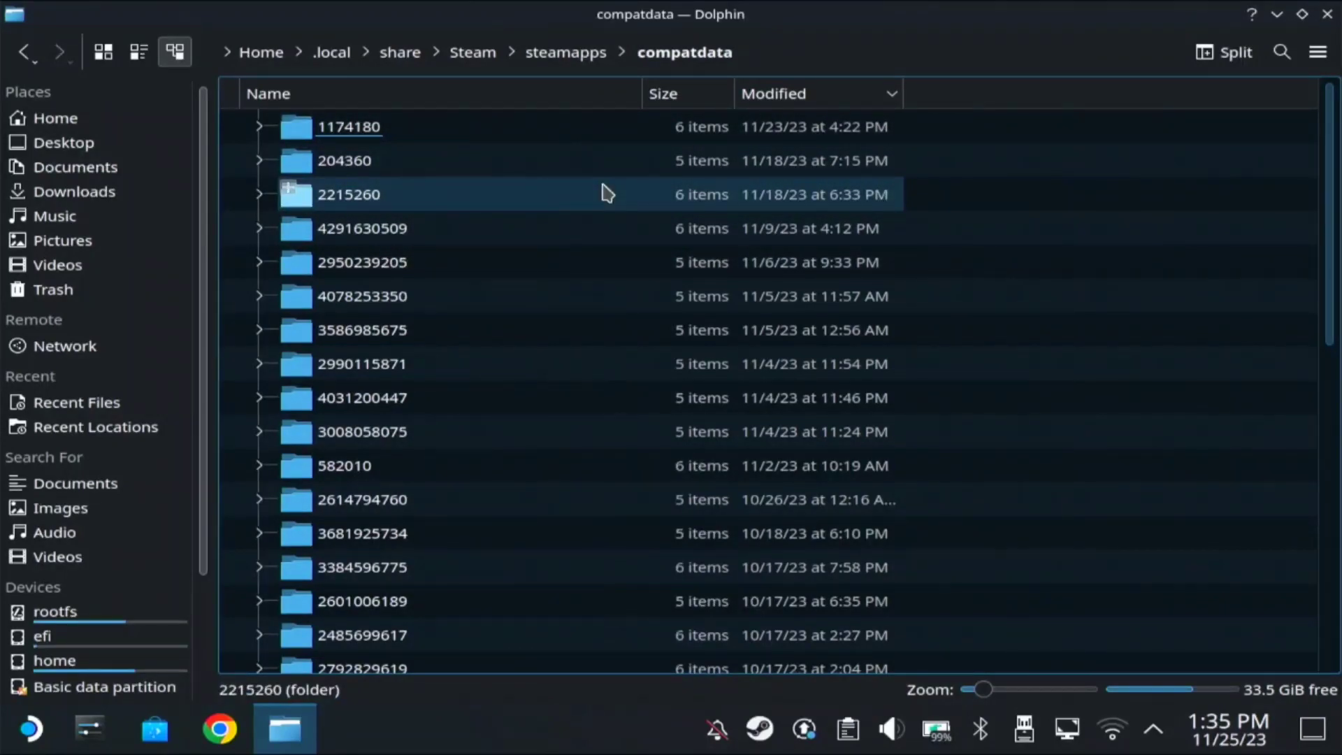
Start a file-name search in compatdata for Horizon Zero Dawn
{"action": "key", "text": "ctrl+f"}
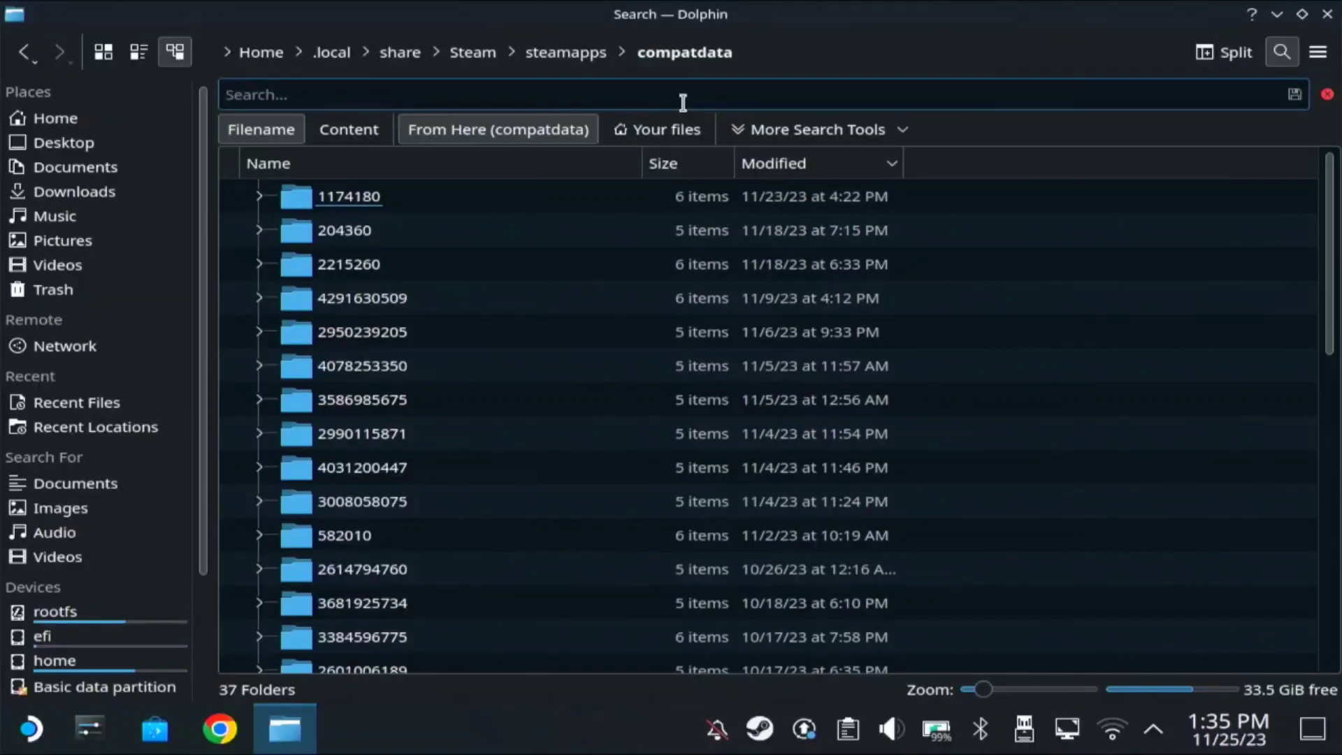
{"action": "type", "text": "Horizon Zero D"}
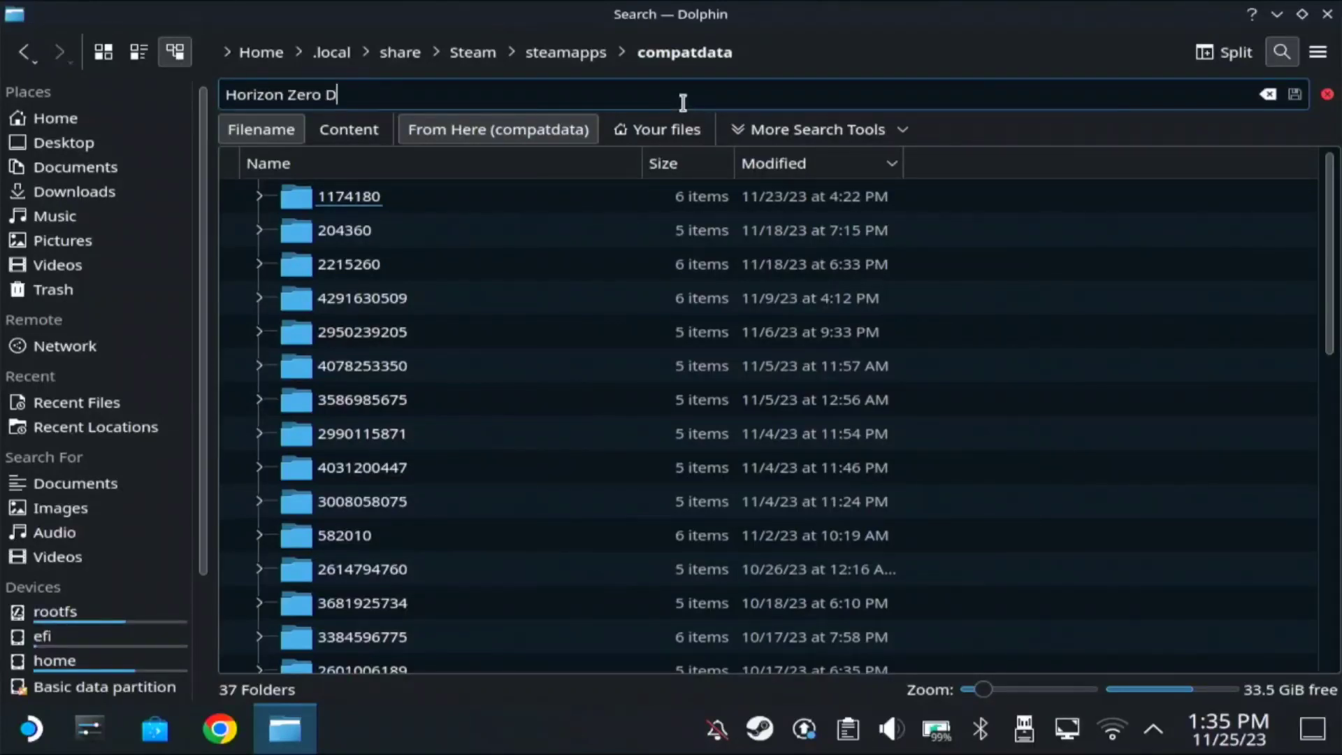
{"action": "type", "text": "awn"}
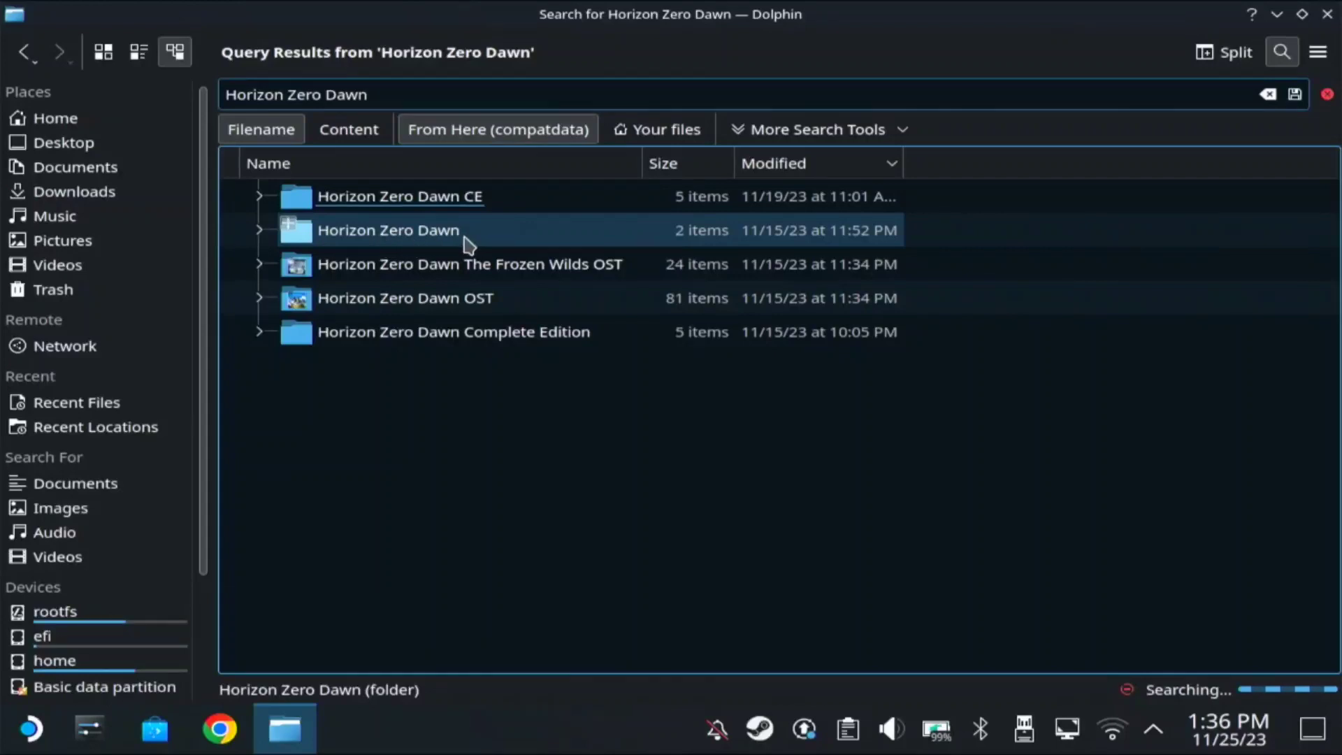
Open the Horizon Zero Dawn result folder and copy its Saved Game folder
{"action": "left_click", "coordinate": [468, 242]}
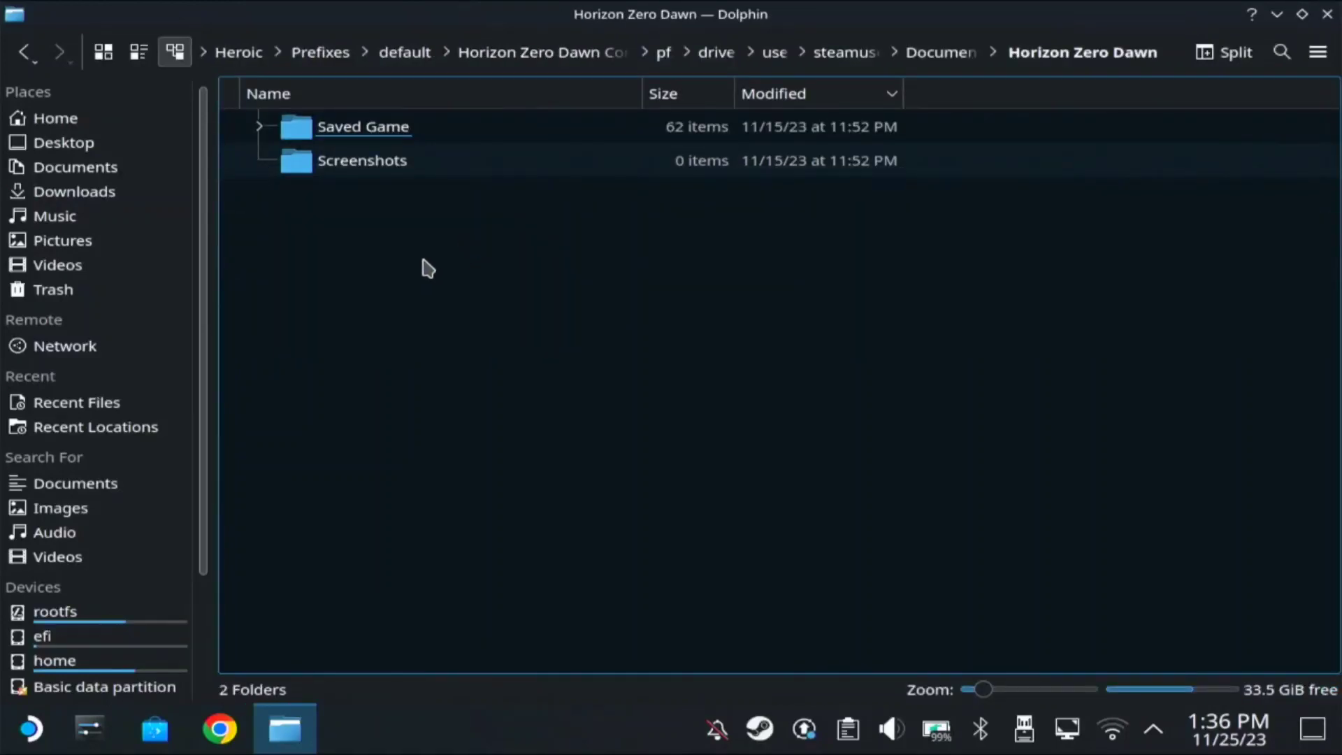
{"action": "right_click", "coordinate": [395, 131]}
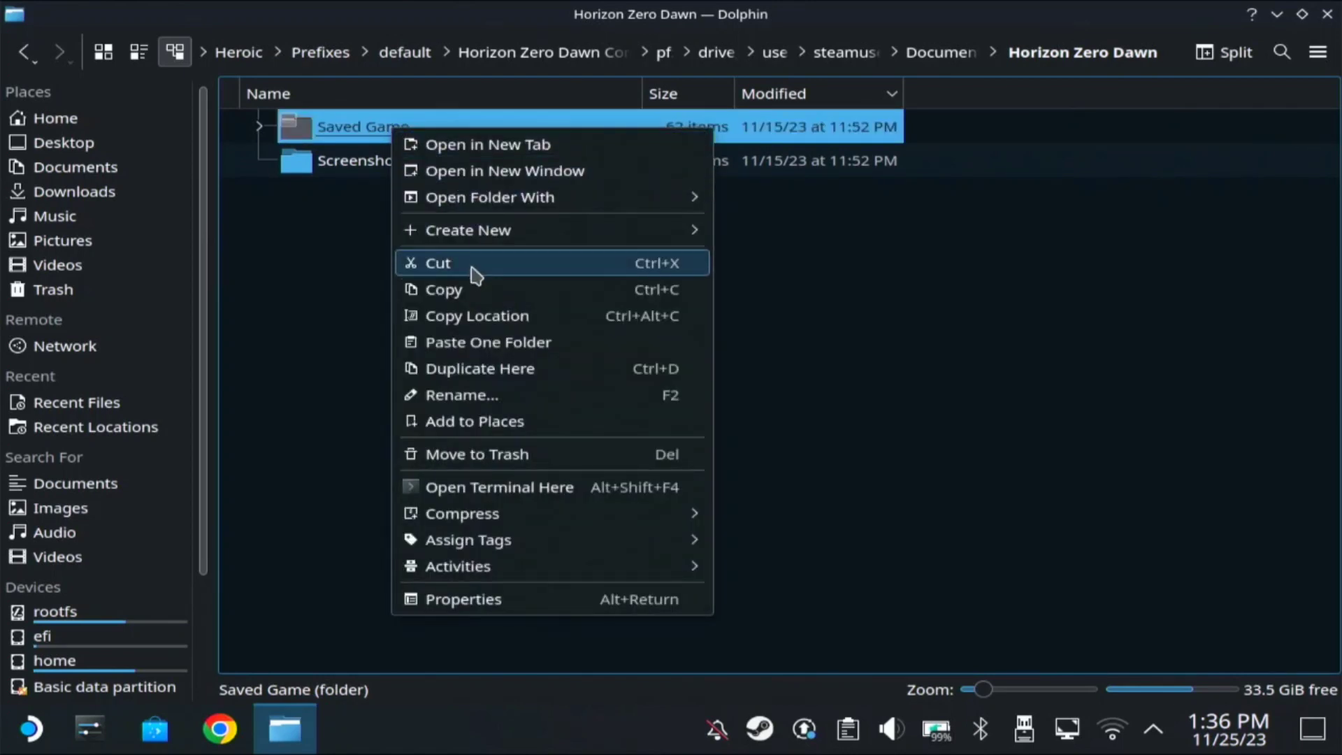
{"action": "left_click", "coordinate": [465, 291]}
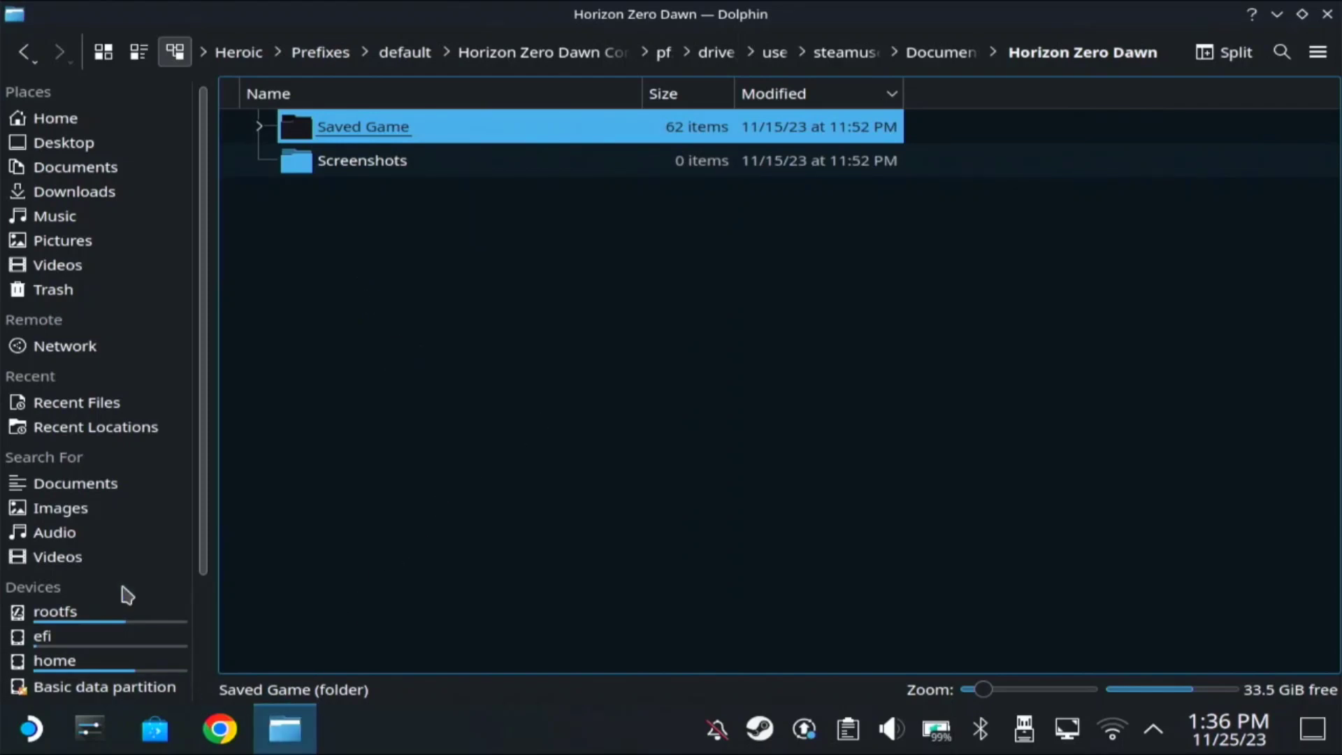
{"action": "scroll", "coordinate": [126, 591], "scroll_direction": "down", "scroll_amount": 5}
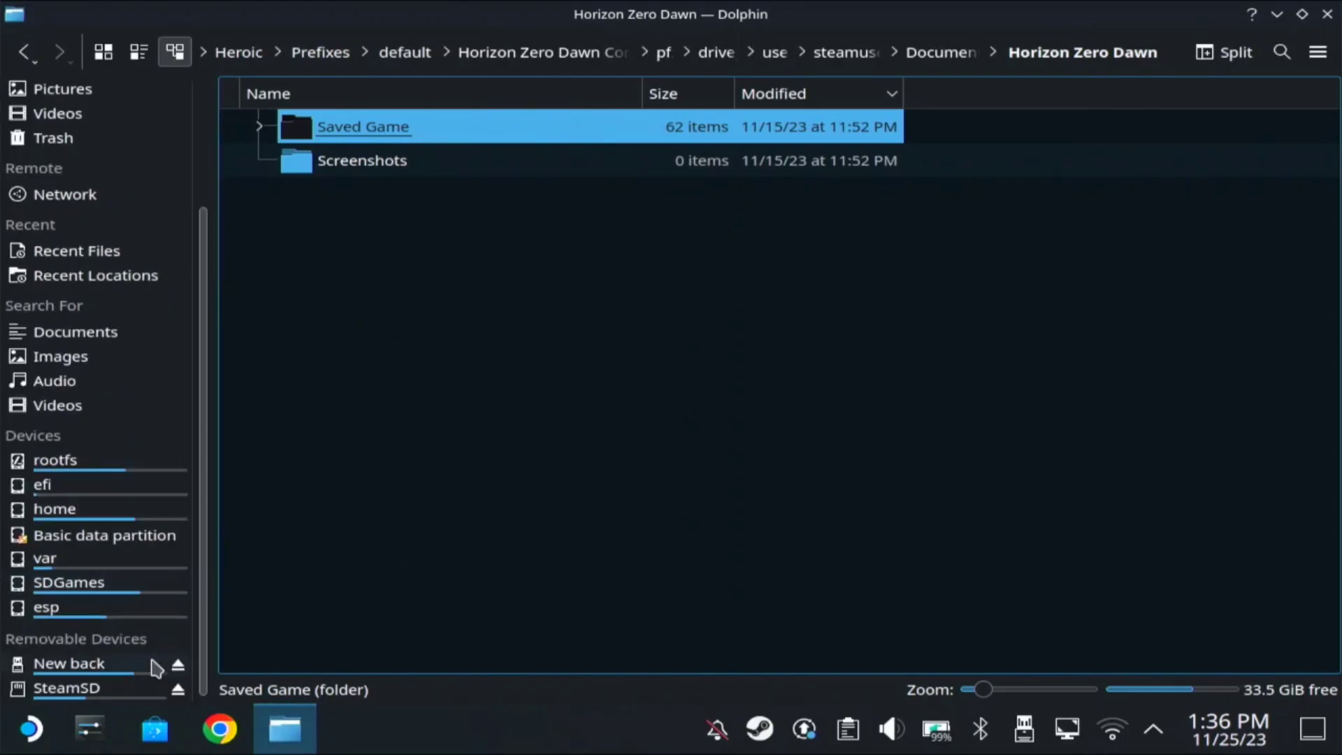
Paste Saved Game onto the New back drive, opened in a new tab
{"action": "middle_click", "coordinate": [65, 663]}
{"action": "left_click", "coordinate": [482, 93]}
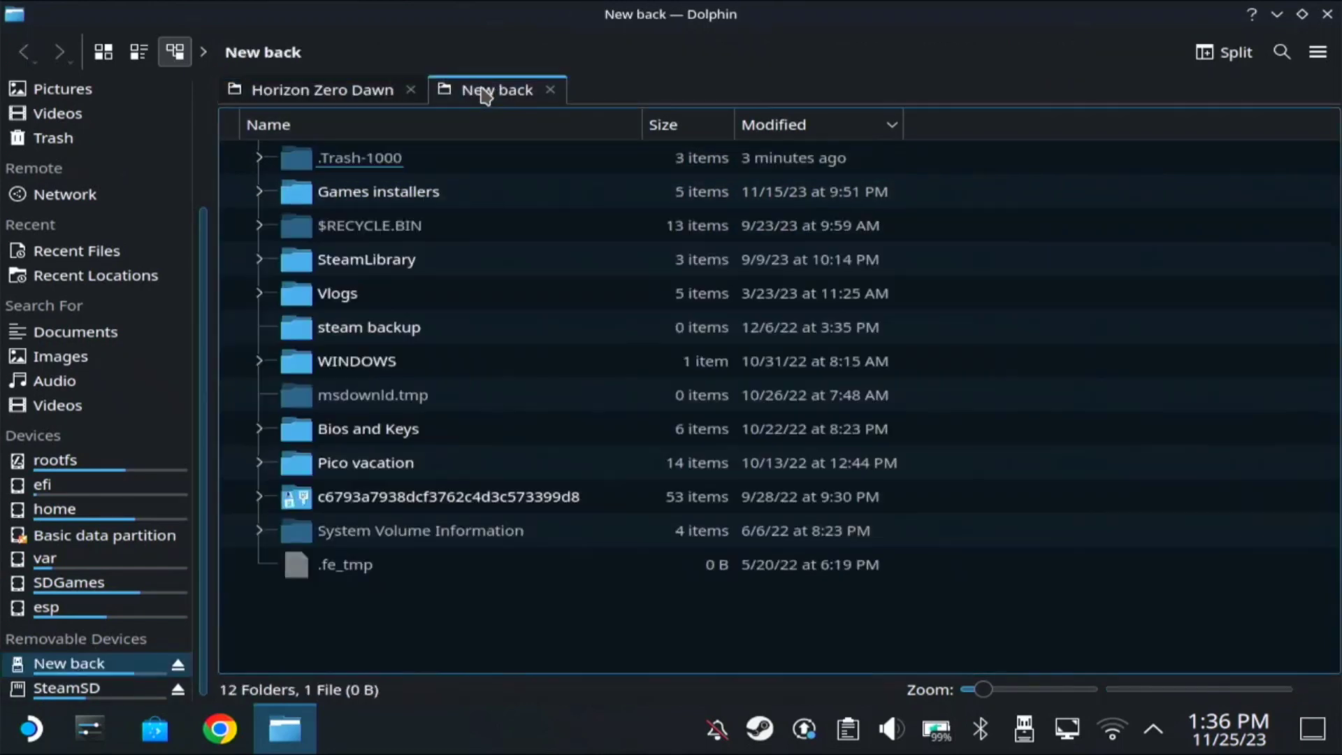
{"action": "right_click", "coordinate": [365, 625]}
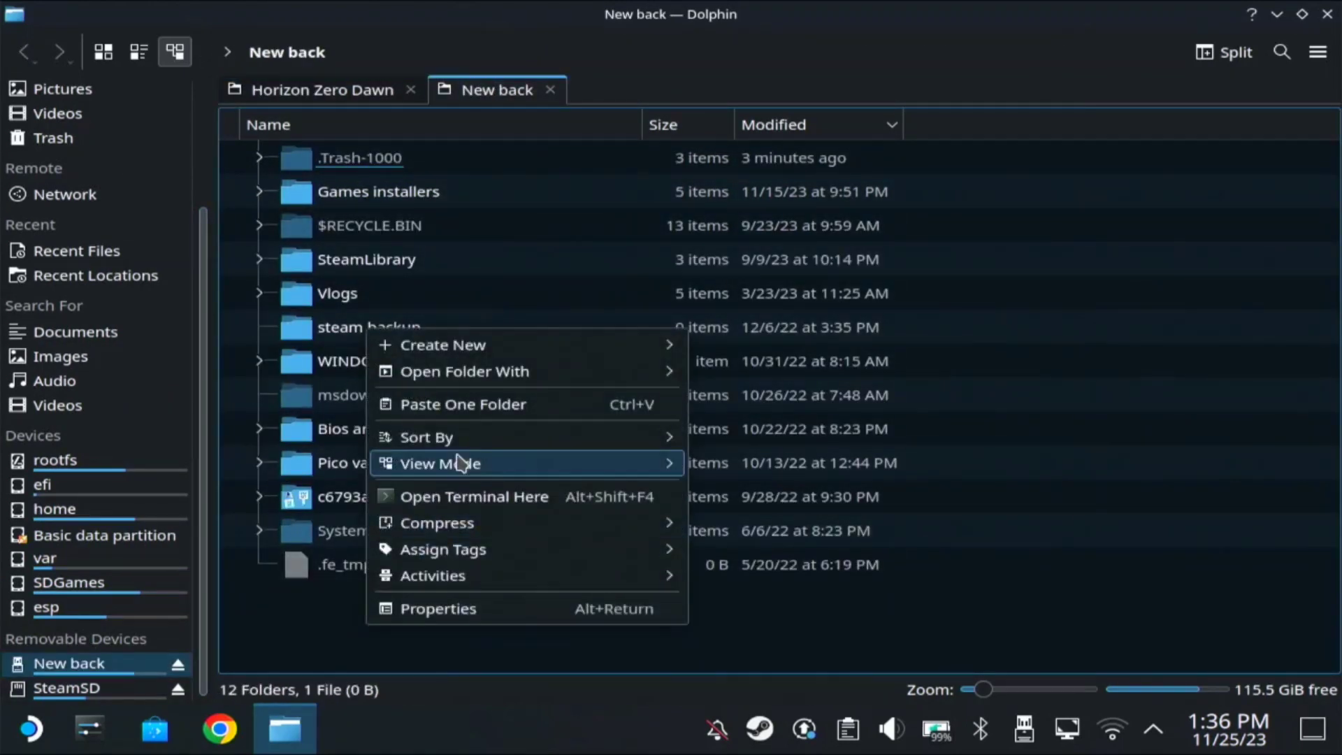
{"action": "left_click", "coordinate": [478, 404]}
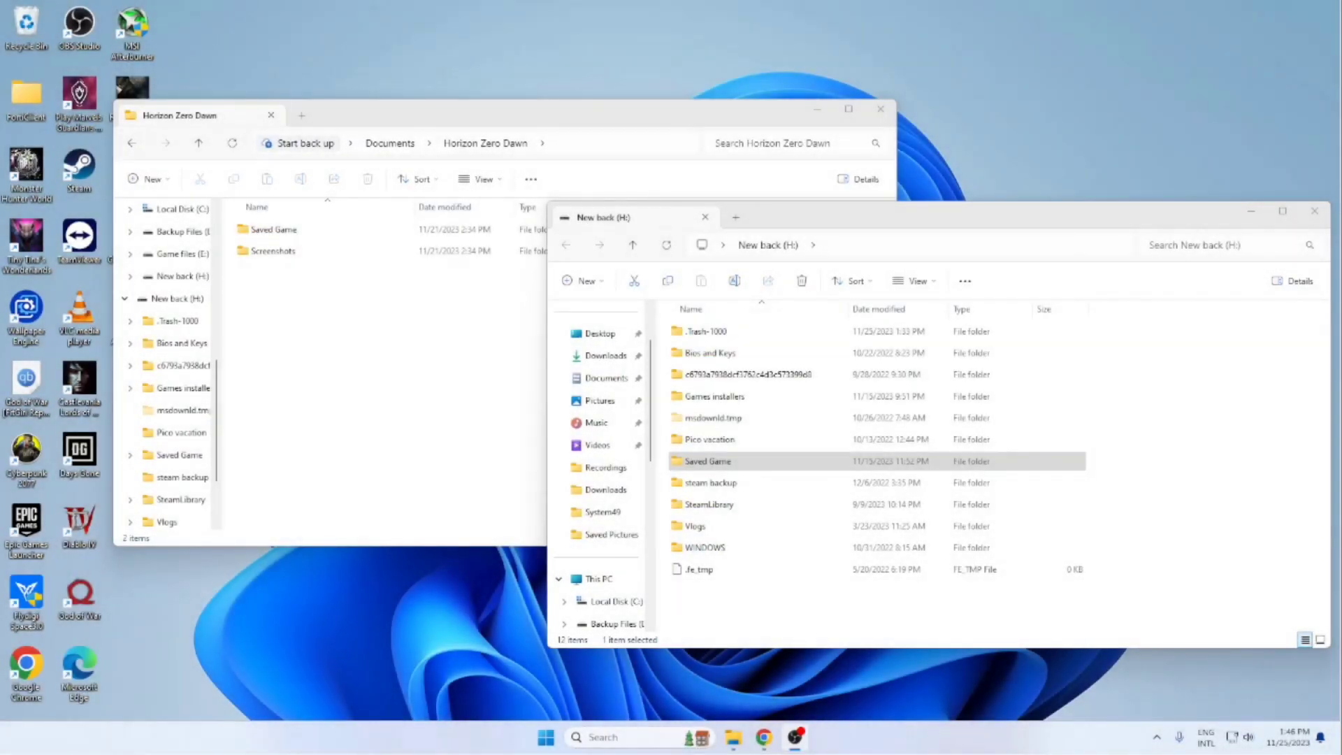
Copy Saved Game from New back (H:) into Documents\Horizon Zero Dawn, replacing existing files
{"action": "right_click", "coordinate": [705, 462]}
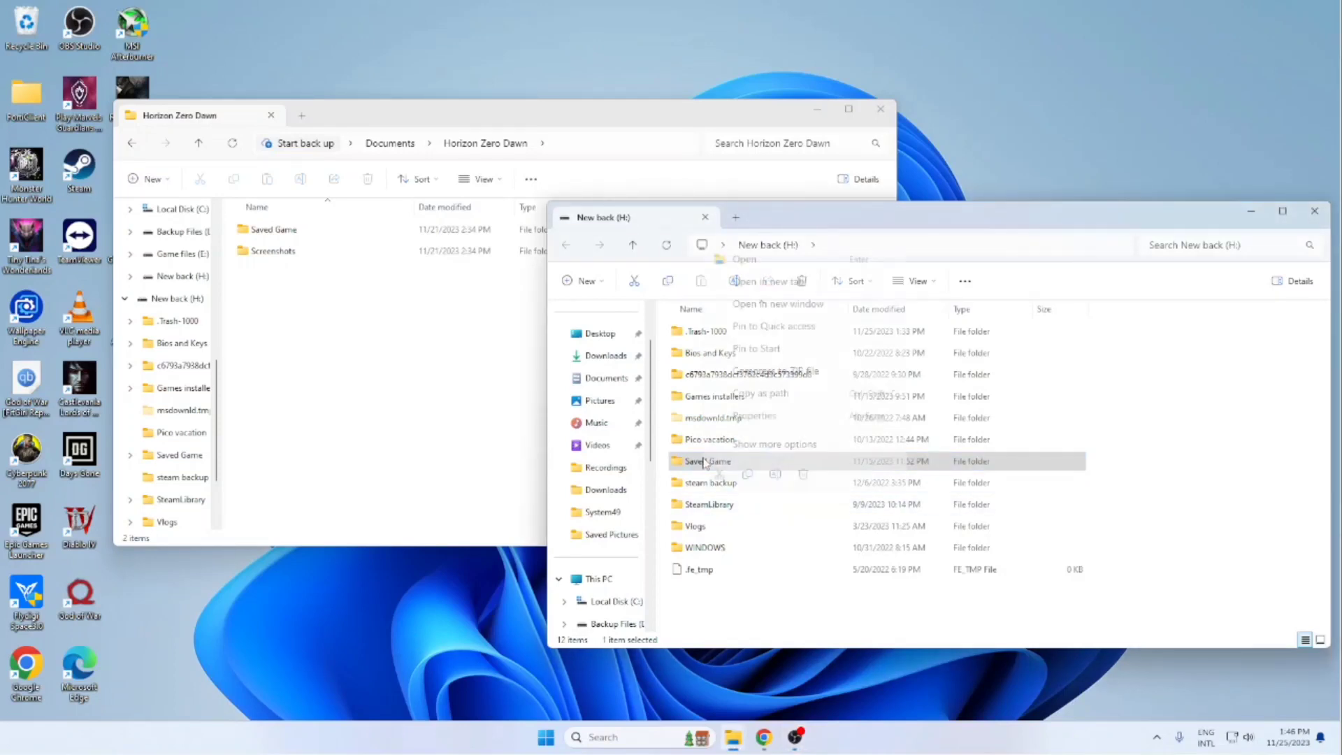
{"action": "left_click", "coordinate": [748, 478]}
{"action": "left_click", "coordinate": [356, 375]}
{"action": "right_click", "coordinate": [328, 314]}
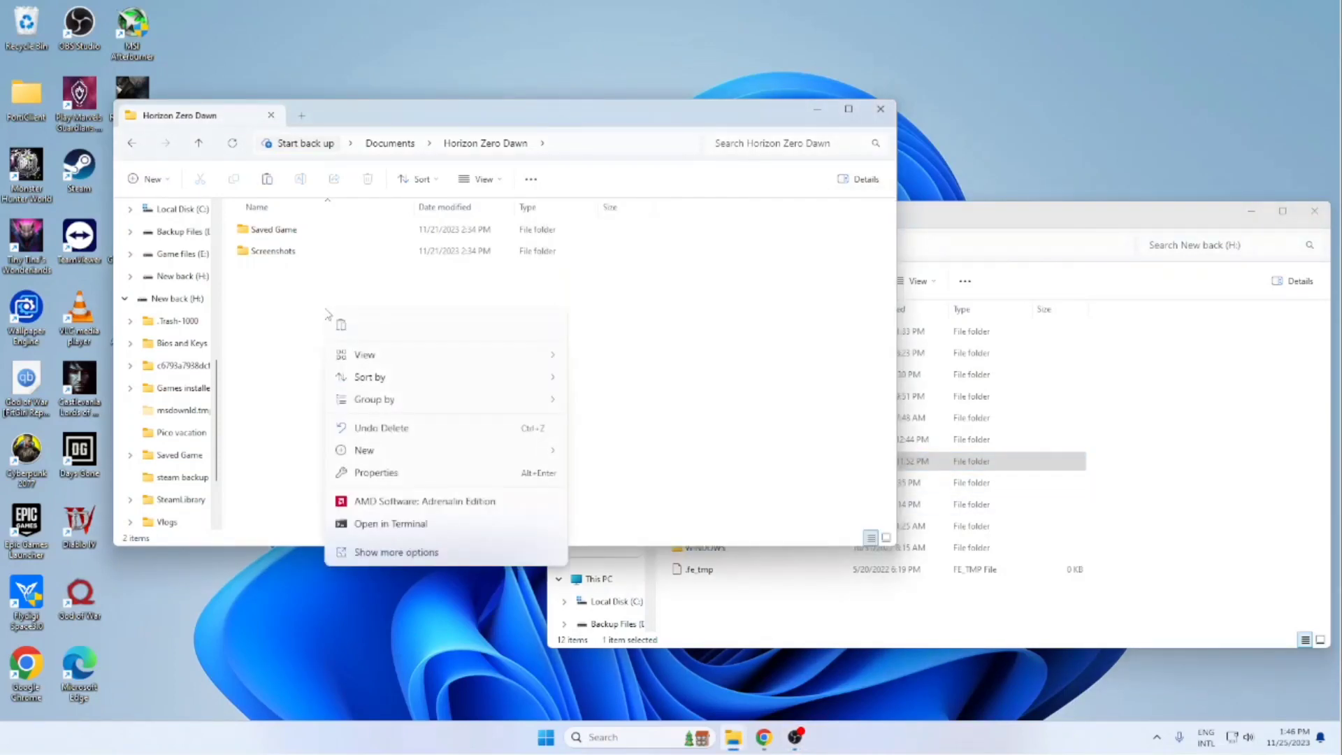
{"action": "left_click", "coordinate": [342, 325]}
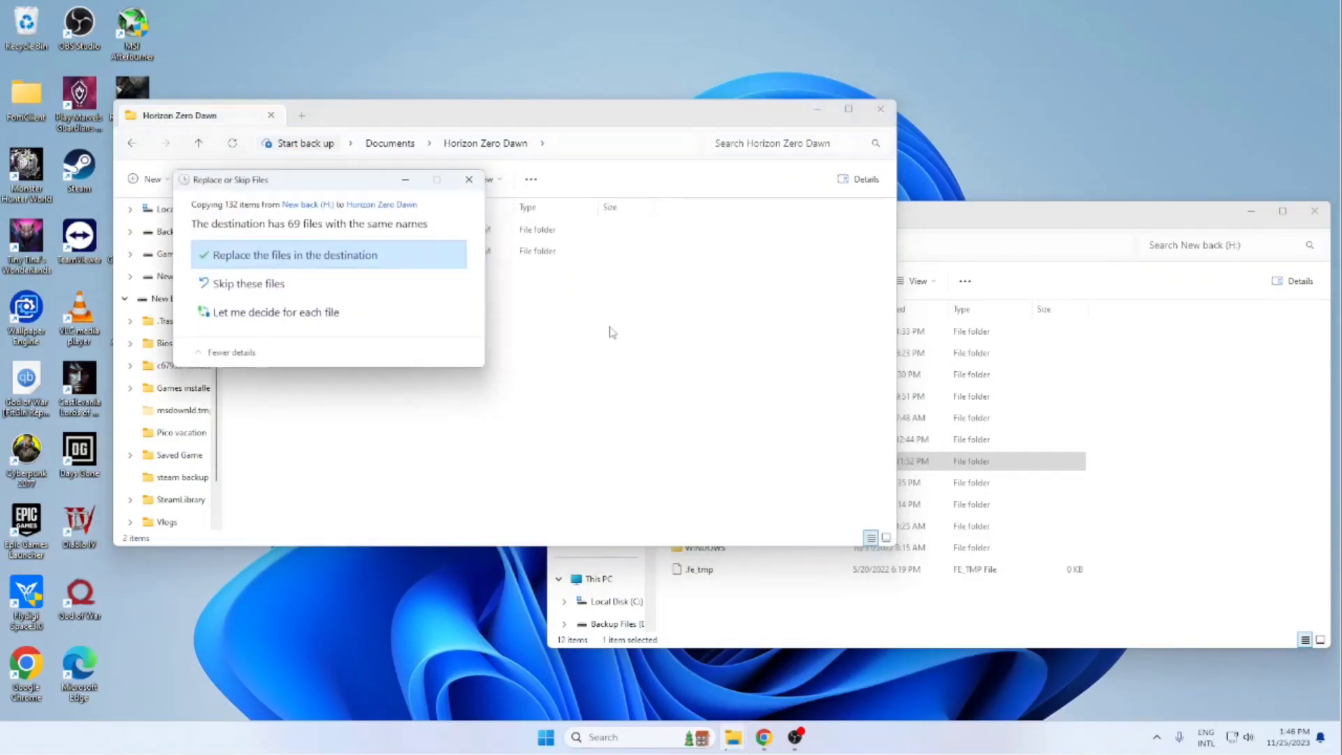
{"action": "left_click", "coordinate": [301, 261]}
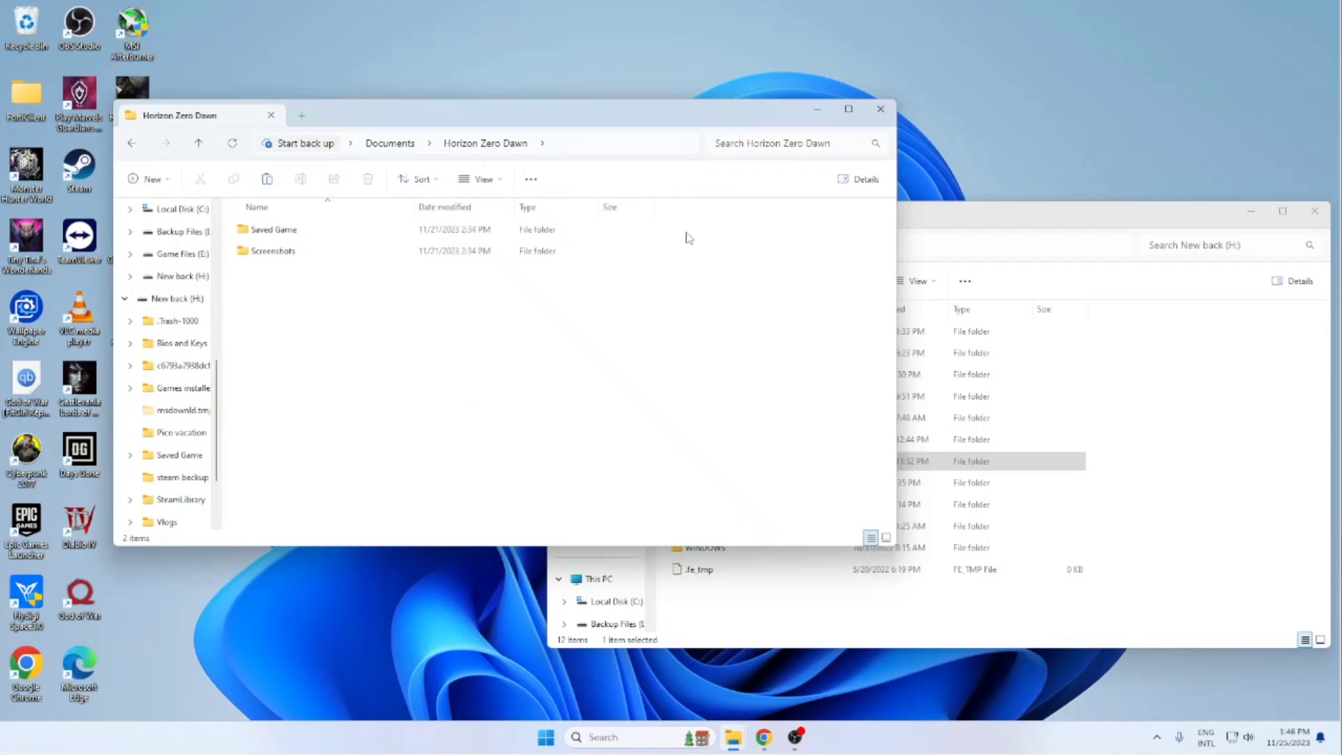
Minimize the Horizon Zero Dawn folder and New back drive Explorer windows
{"action": "left_click", "coordinate": [817, 110]}
{"action": "left_click", "coordinate": [1252, 211]}
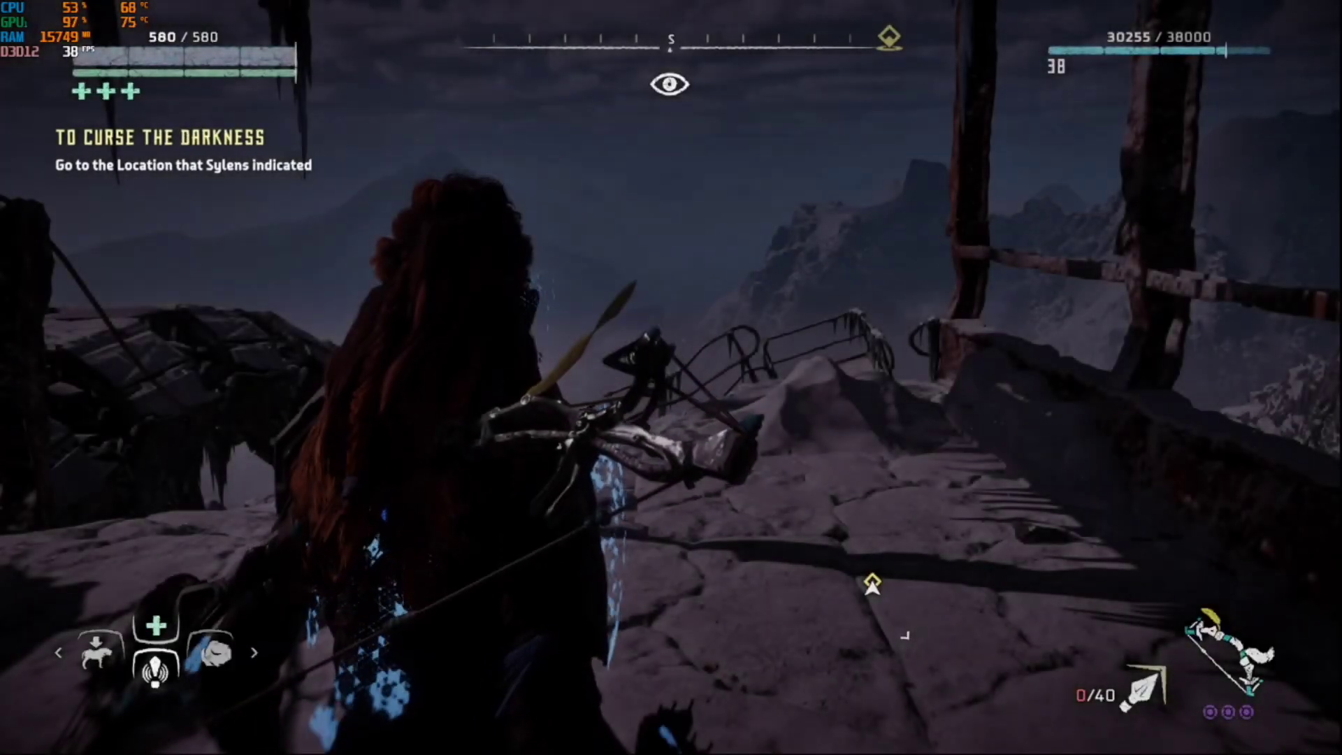
Walk Aloy past the railing and broken machine along the ledge, aiming the bow once
{"action": "key", "text": "w"}
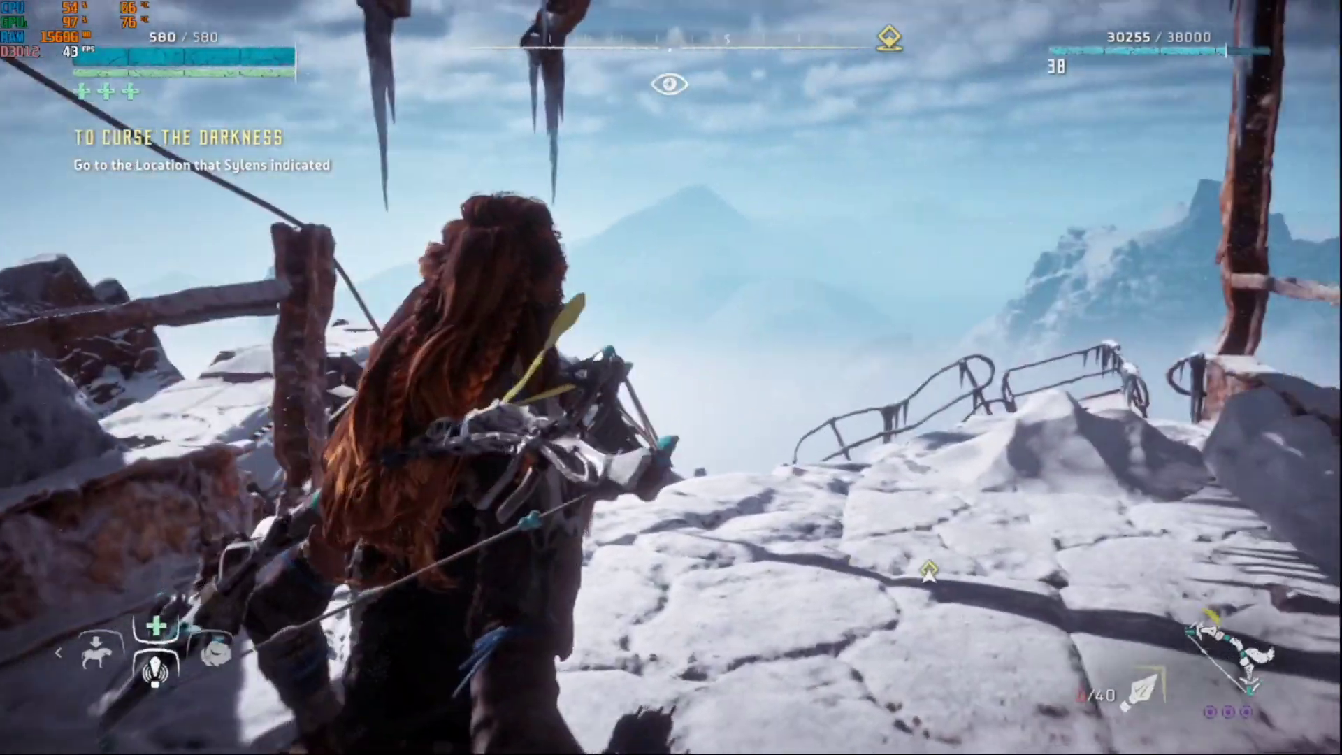
{"action": "right_click", "coordinate": [671, 378]}
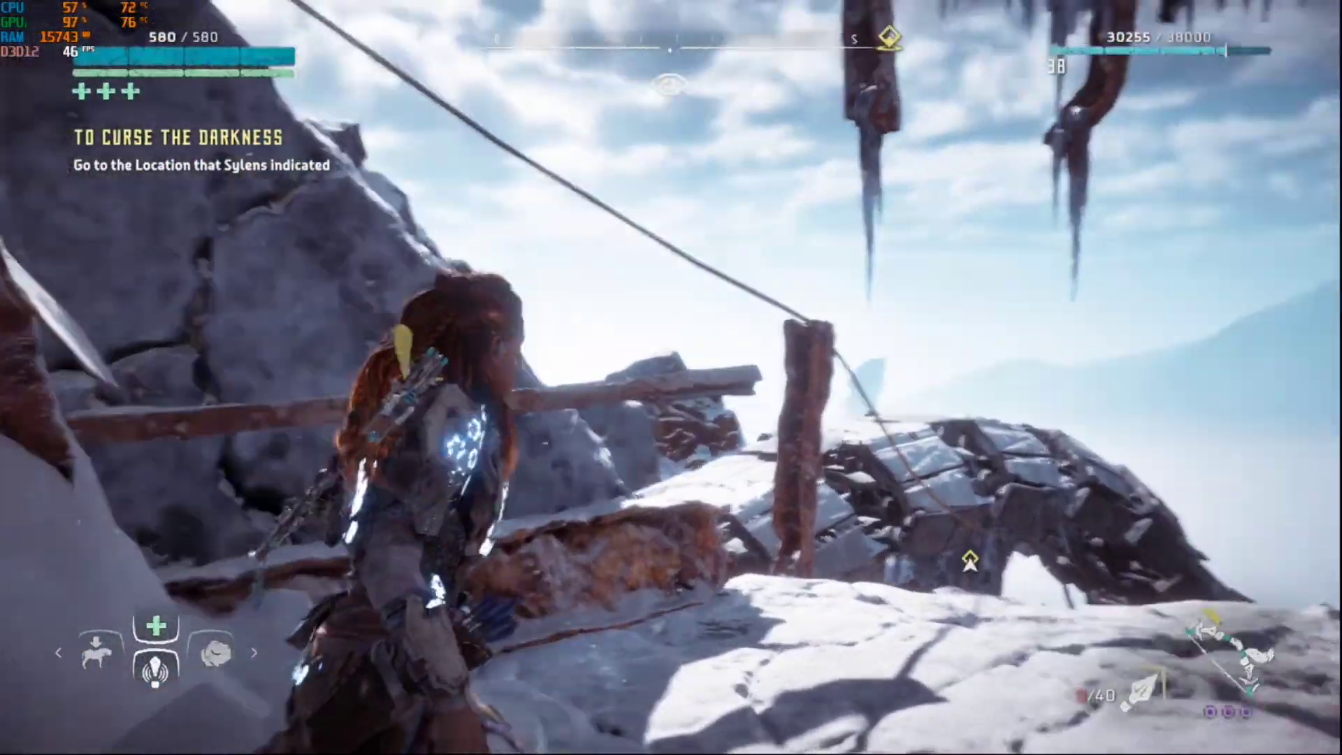
{"action": "key", "text": "w"}
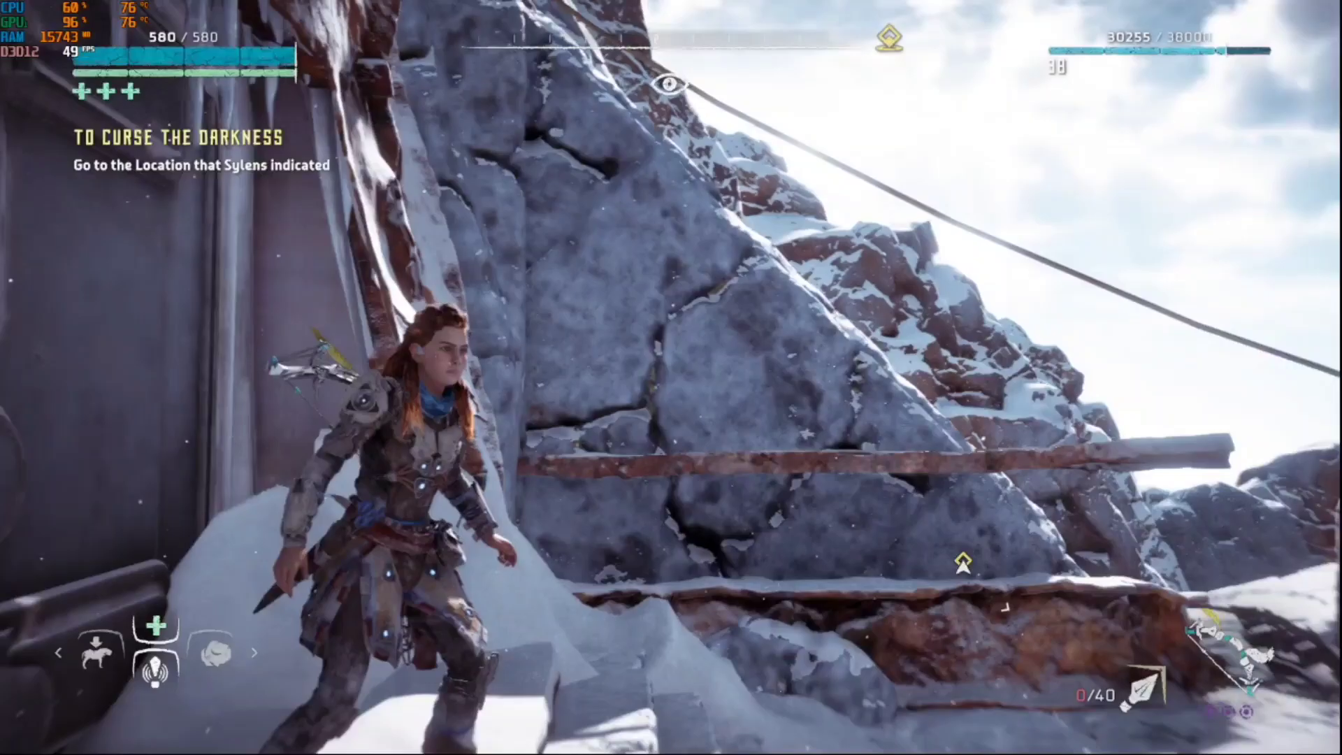
{"action": "key", "text": "w"}
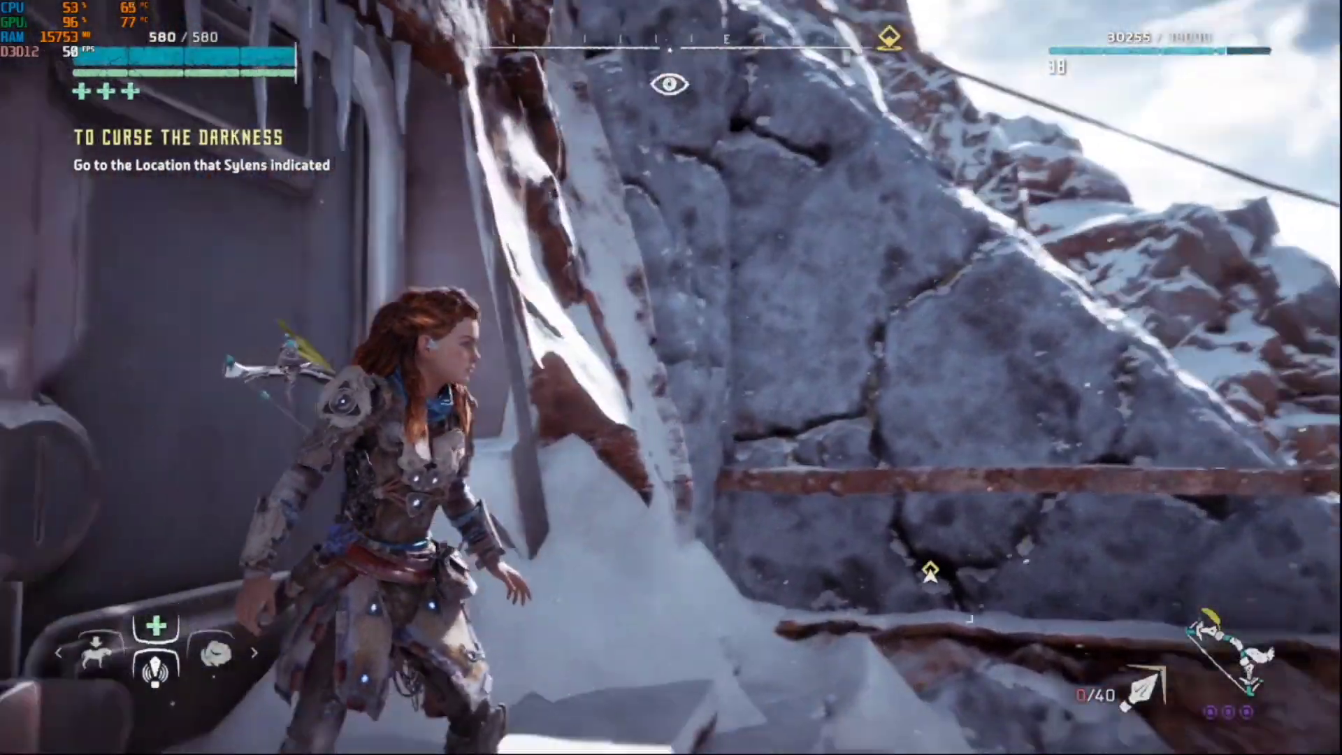
{"action": "key", "text": "w"}
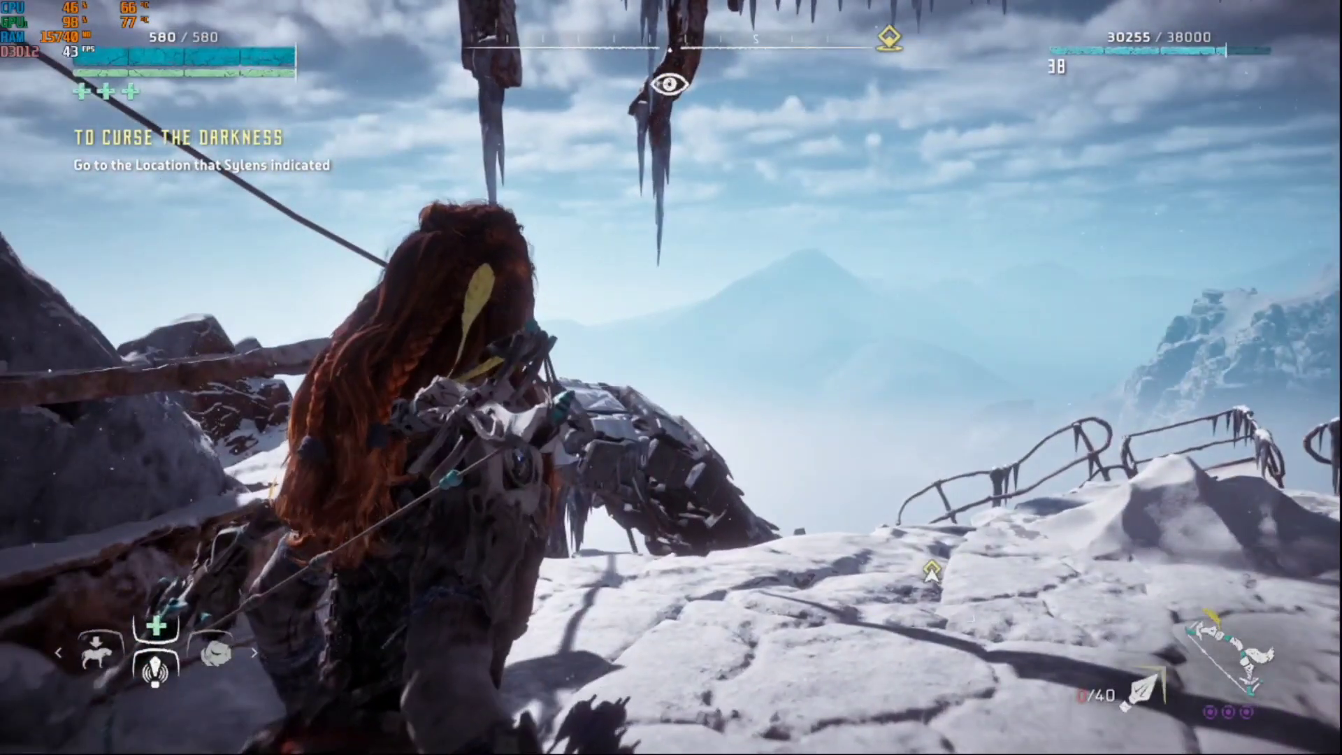
{"action": "key", "text": "w"}
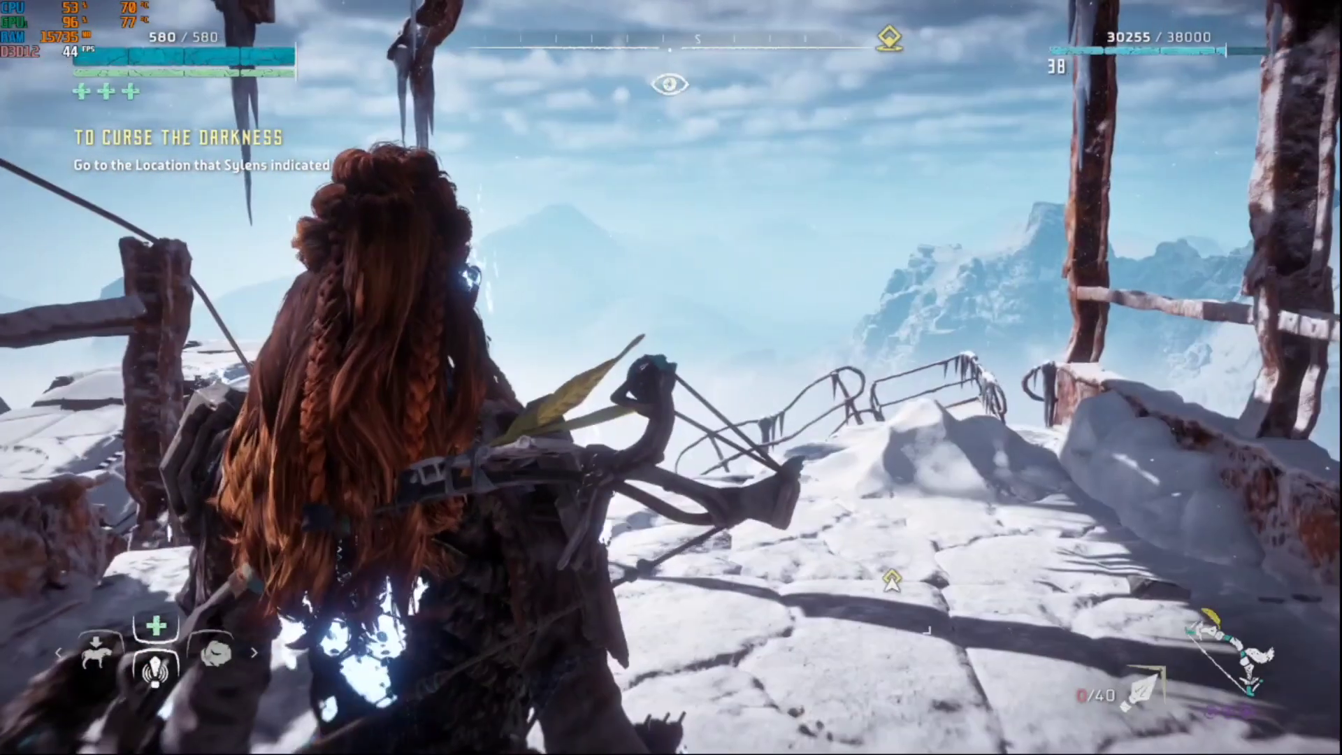